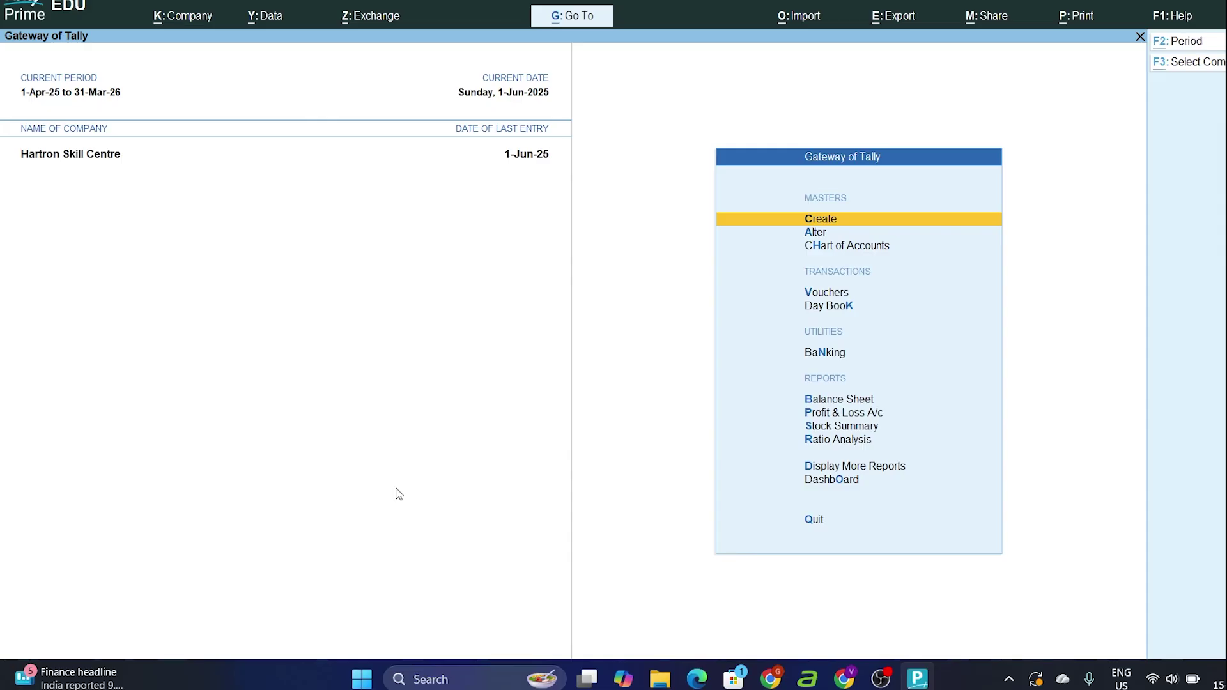
Start creating a company named A with the same mailing name and enter its two-line postal address
key(alt+k)
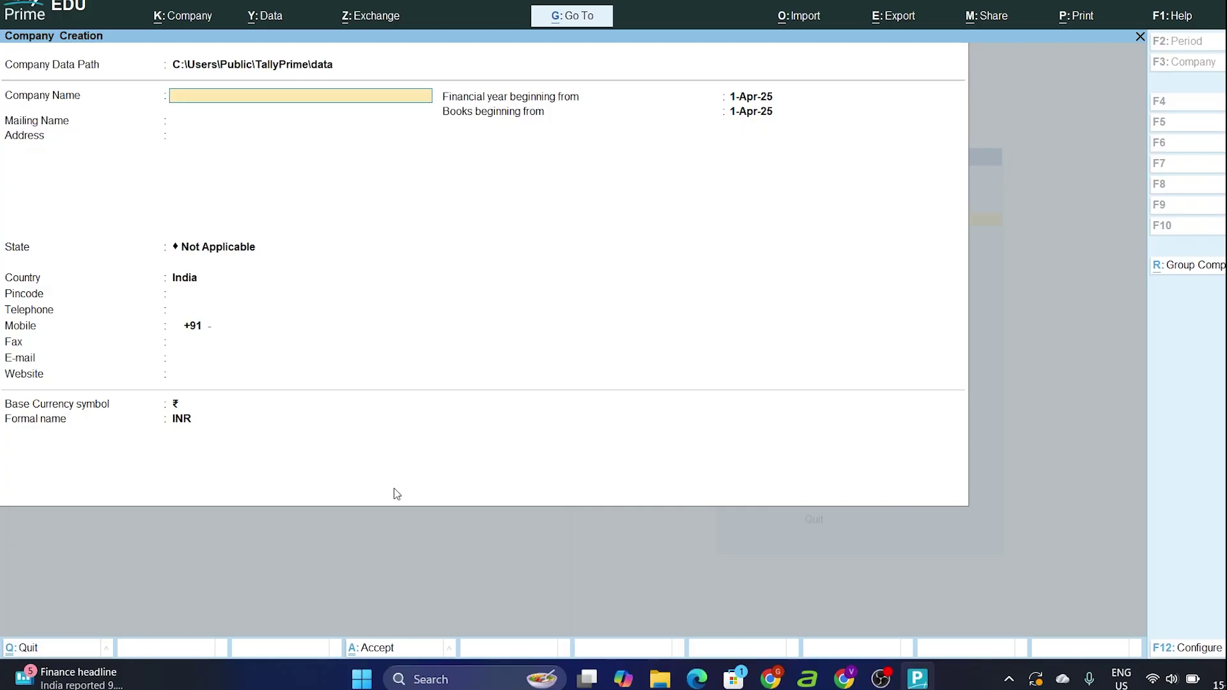
text(A)
key(Return)
key(Return)
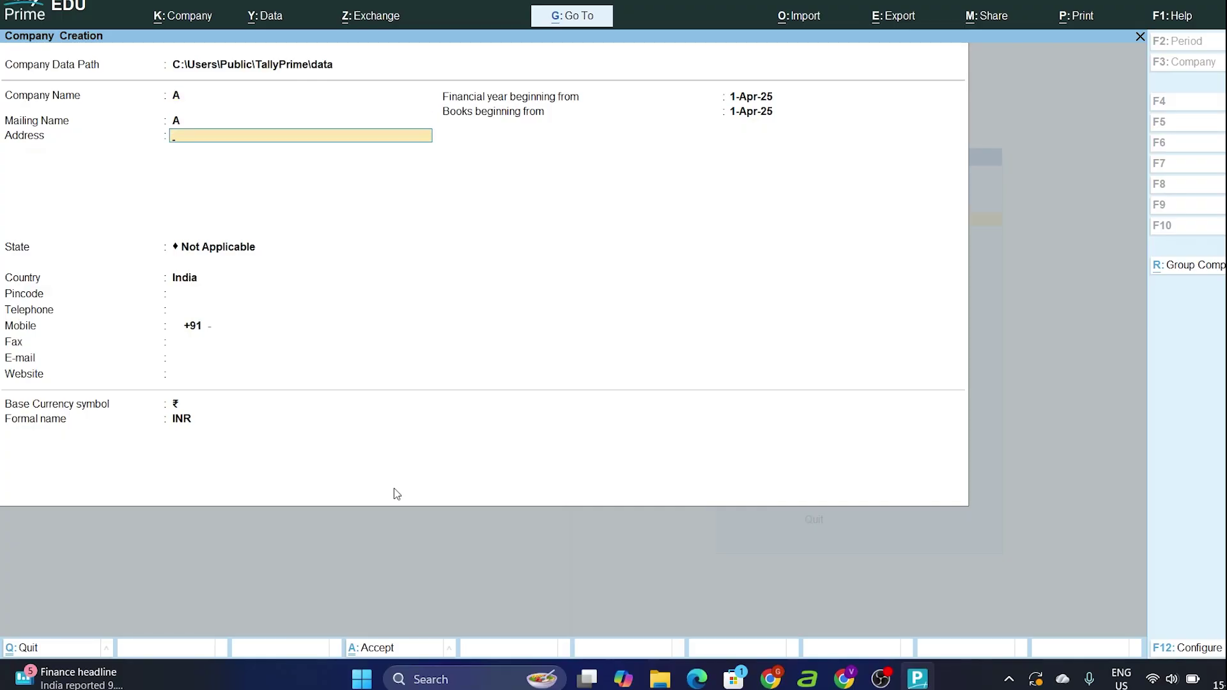
text(Subhash Chowk)
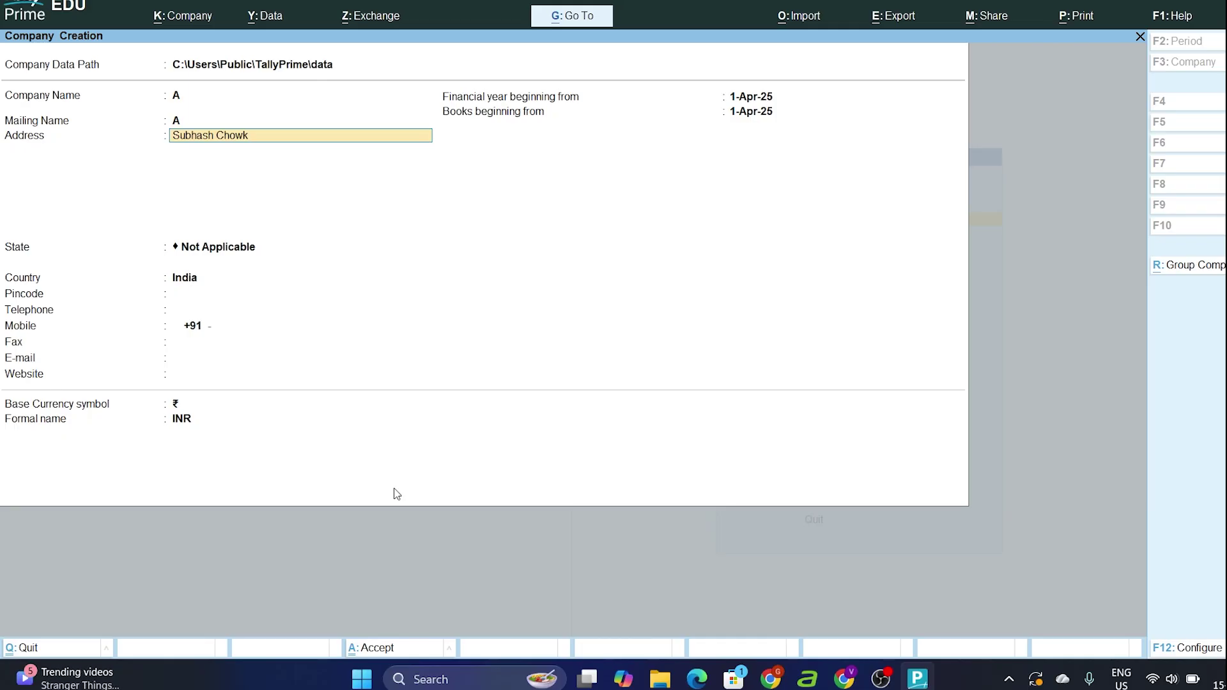
key(Return)
text(Sonipat)
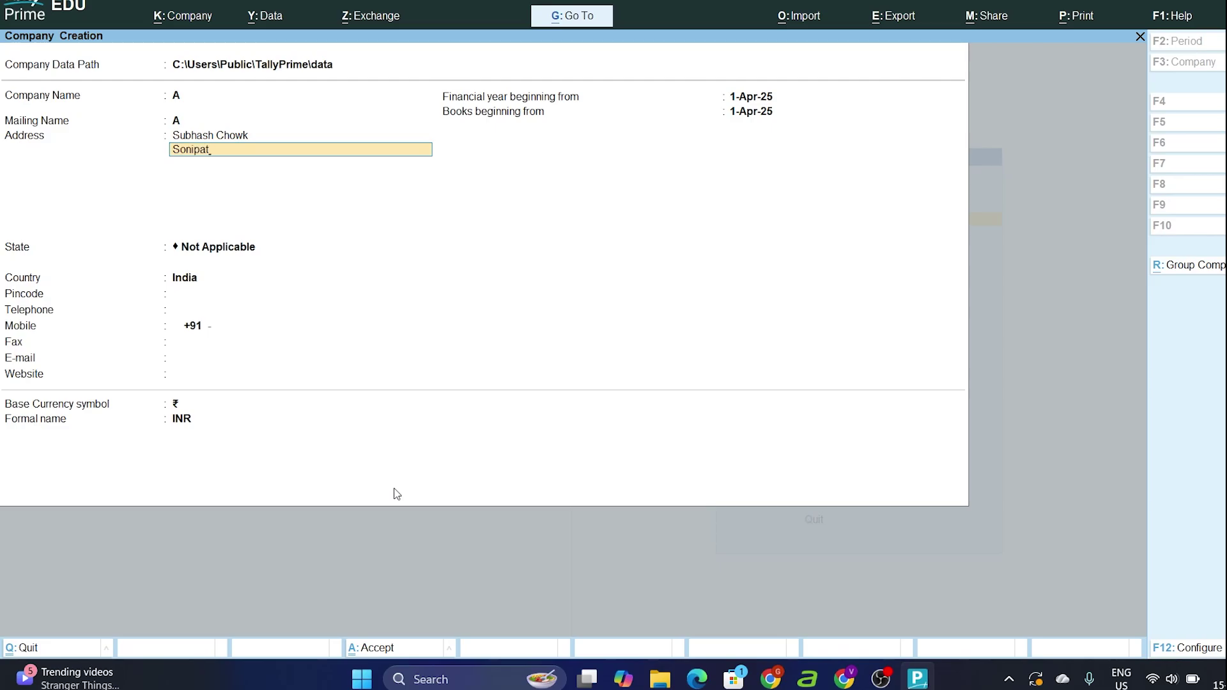
Set company A's state to Haryana and enter its pincode
key(Return)
key(Return)
text(Har)
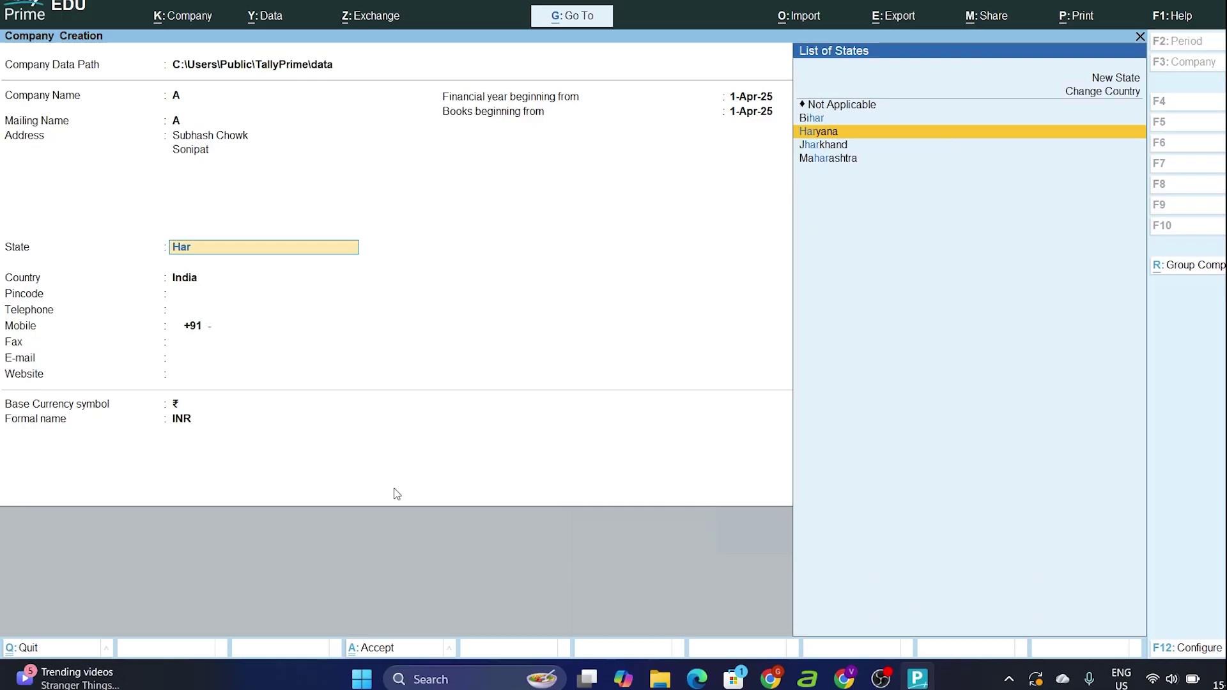
key(Return)
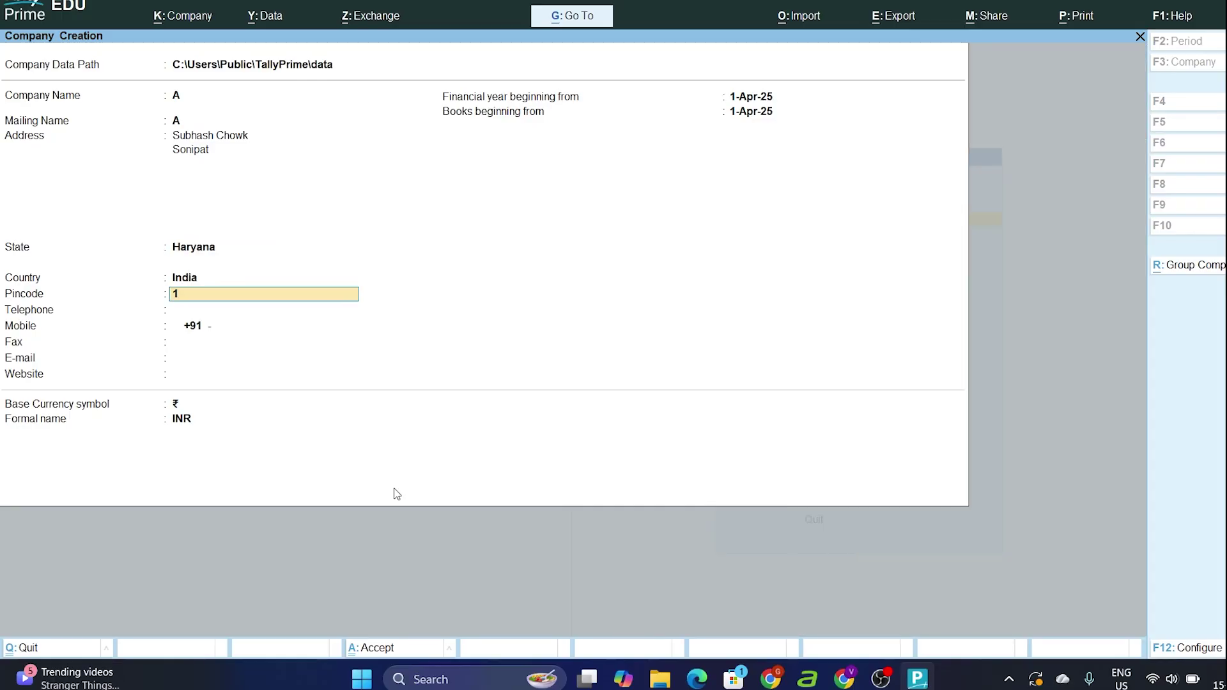
text(131001)
key(Return)
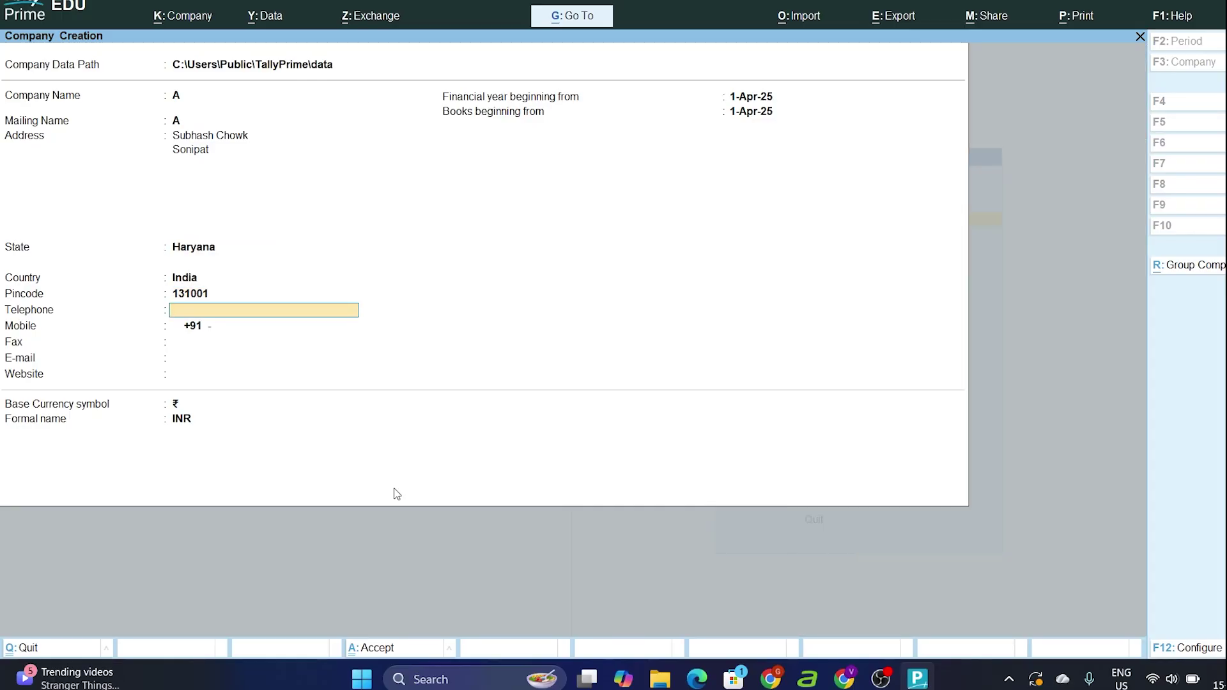
Leave company A's contact details blank, save the company and exit its features screen without changes
key(Return)
key(Return)
key(Return)
key(Return)
key(Return)
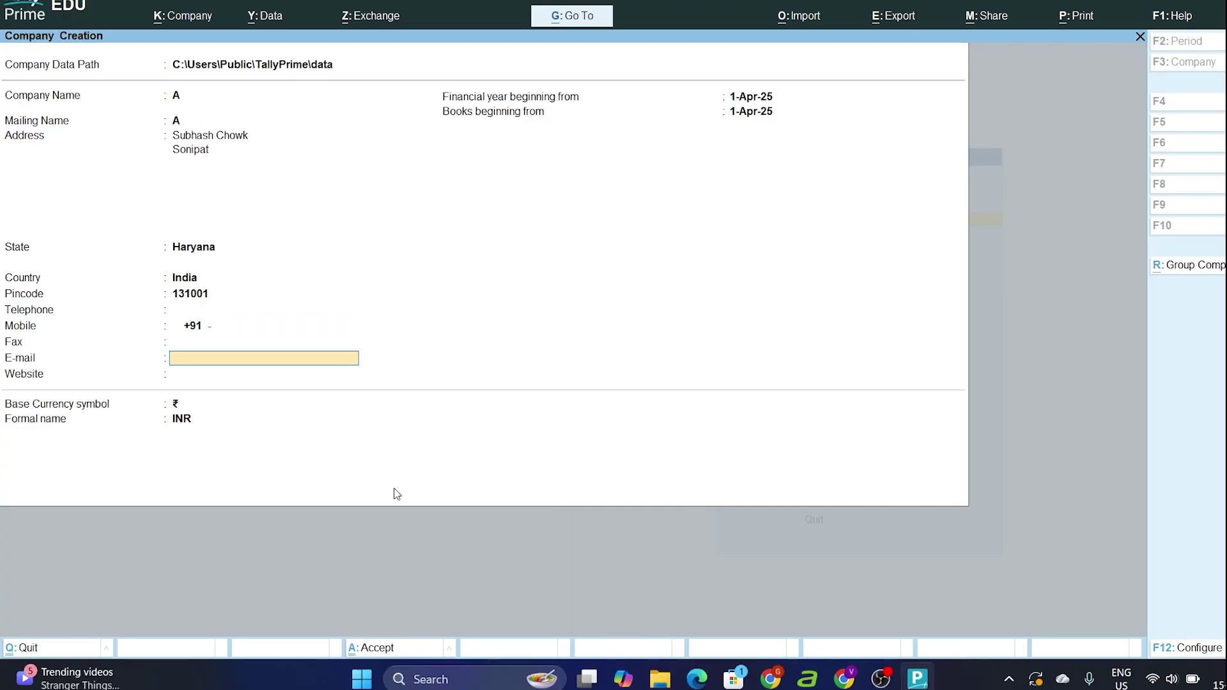
key(Return)
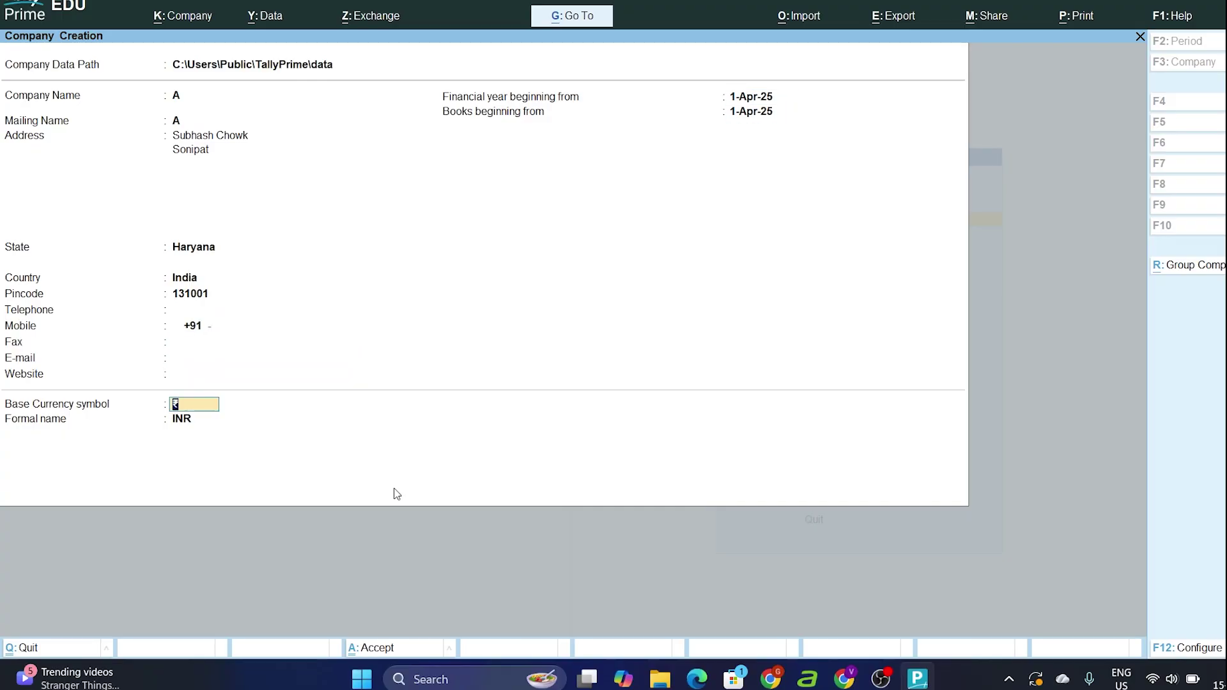
key(ctrl+a)
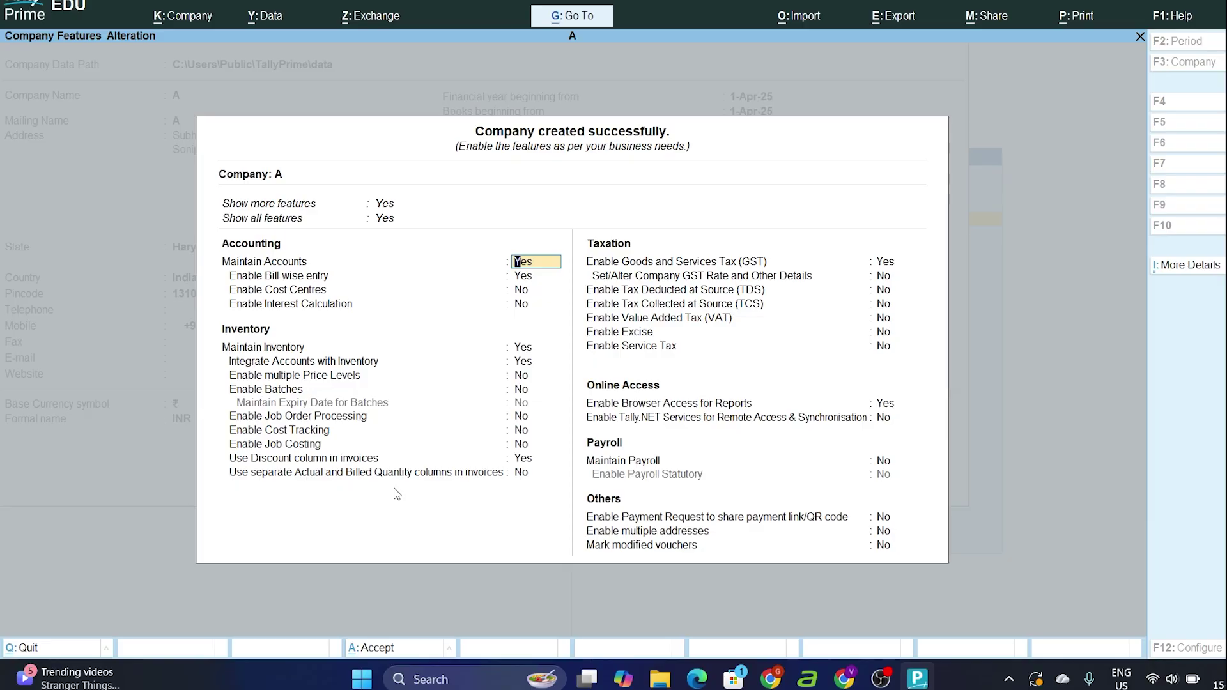
key(BackSpace)
key(Escape)
key(y)
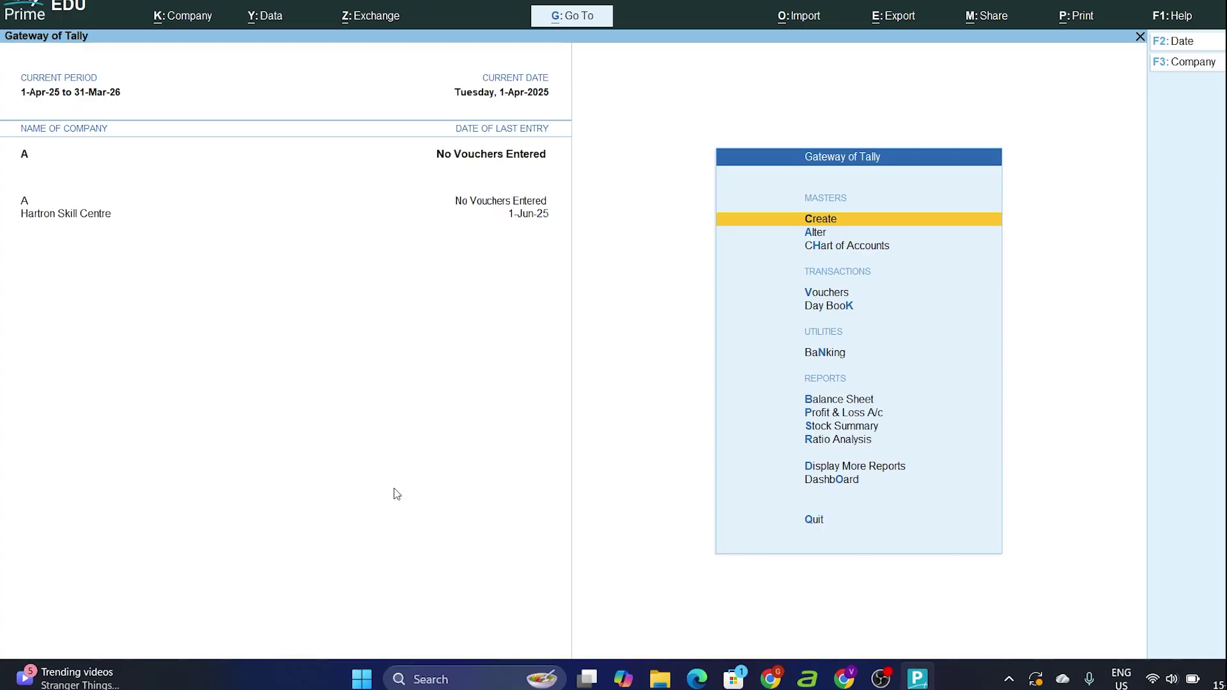
Start creating a second company named B with the same mailing name
key(alt+k)
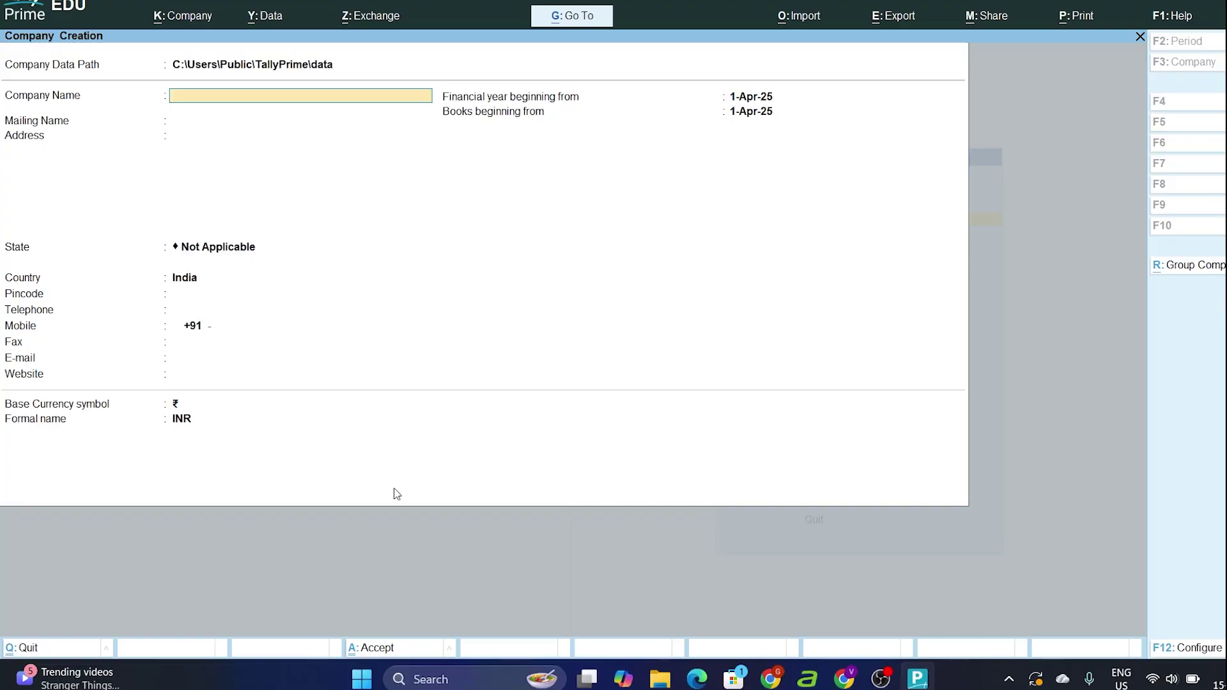
text(B)
key(Return)
key(Return)
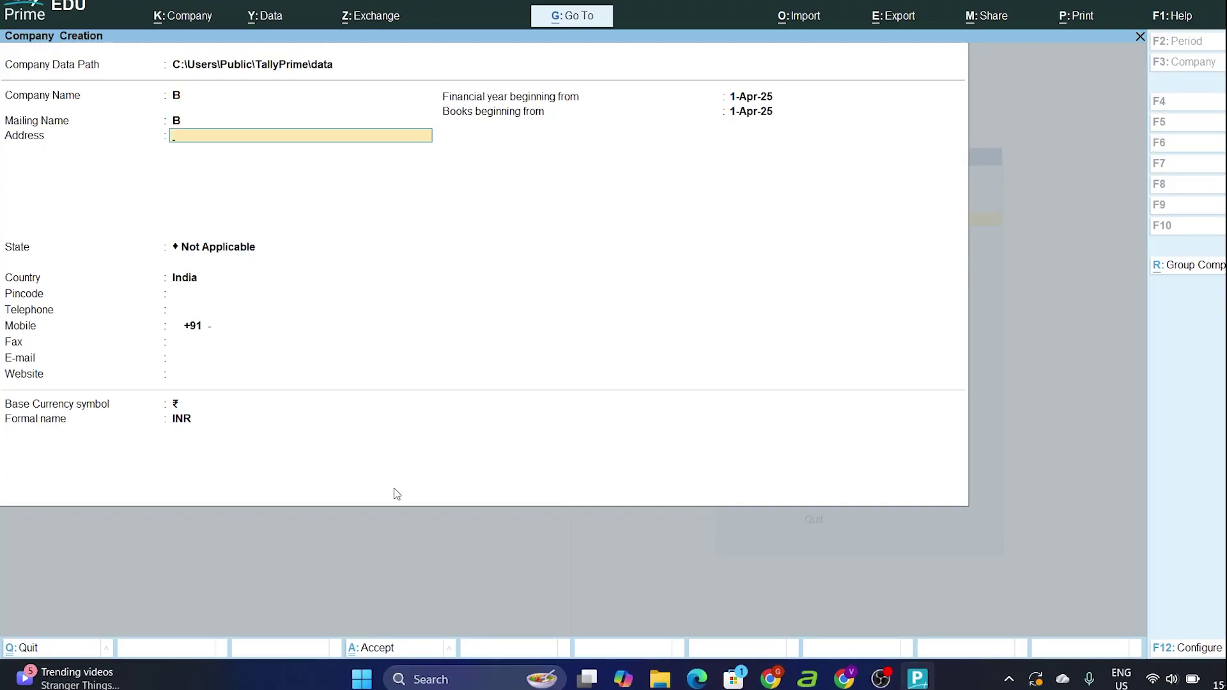
Enter the two-line postal address for company B
text(Subh)
key(BackSpace)
key(BackSpace)
key(BackSpace)
text(Geeta Bhawan Chowk)
key(Return)
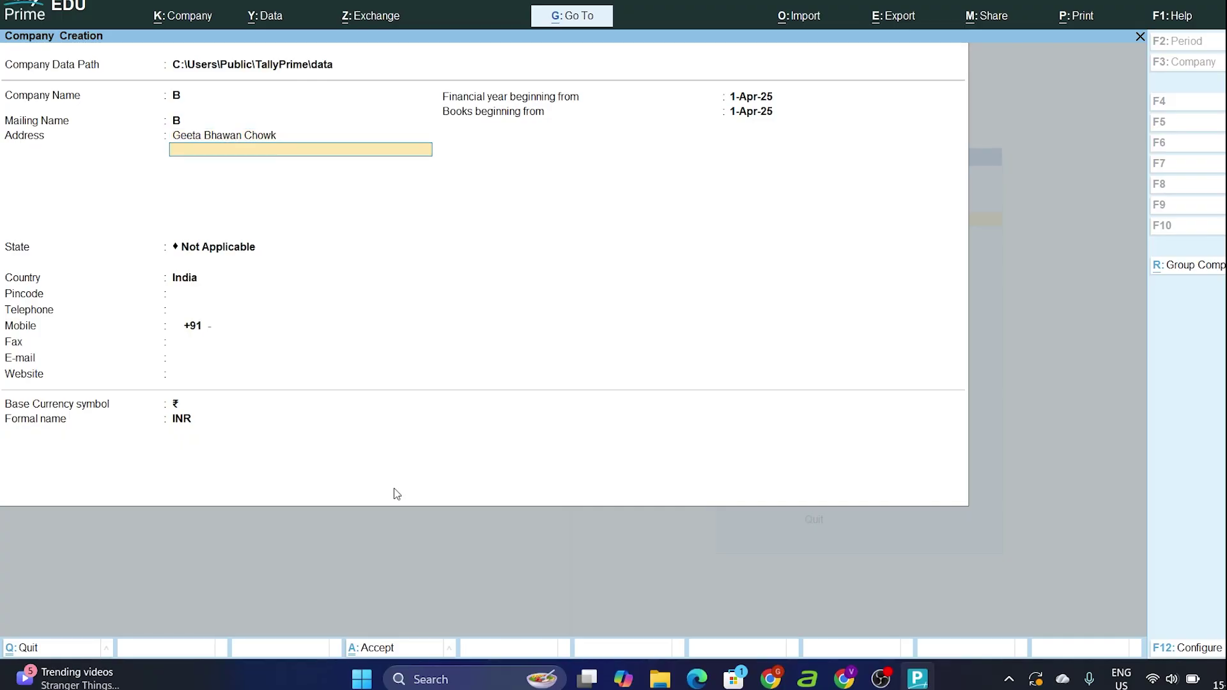
text(C)
key(BackSpace)
text(Sonipat)
key(Return)
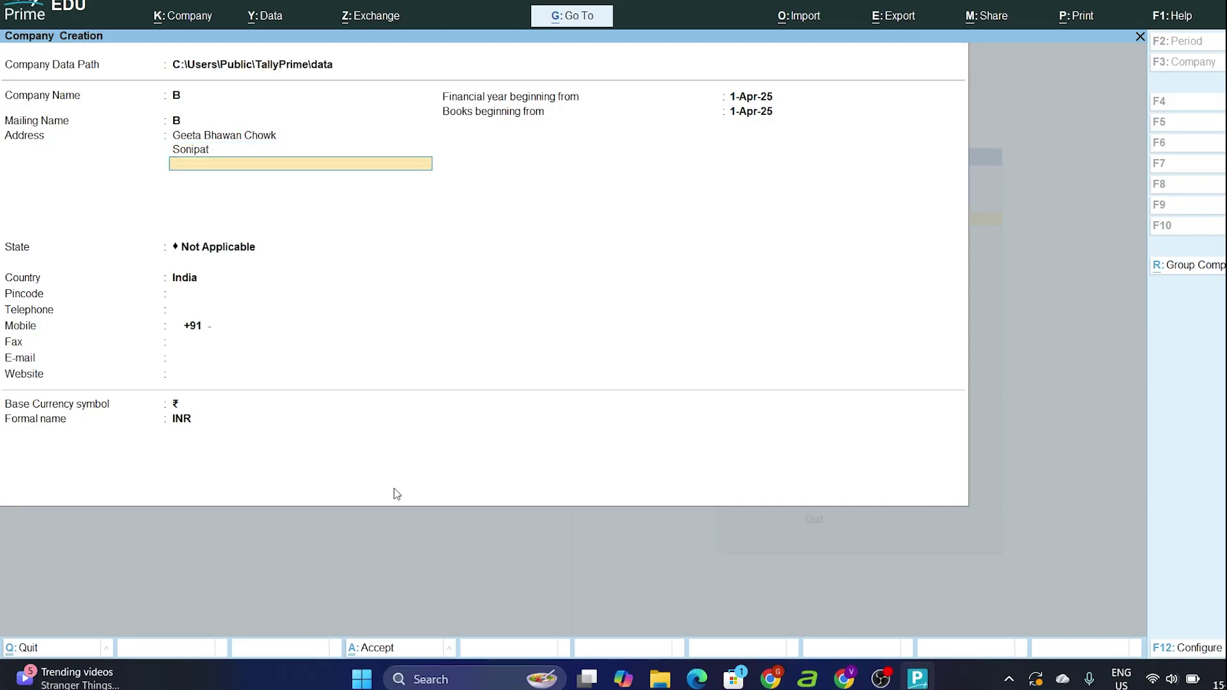
Set company B's state to Haryana and enter its pincode
key(Return)
text(Har)
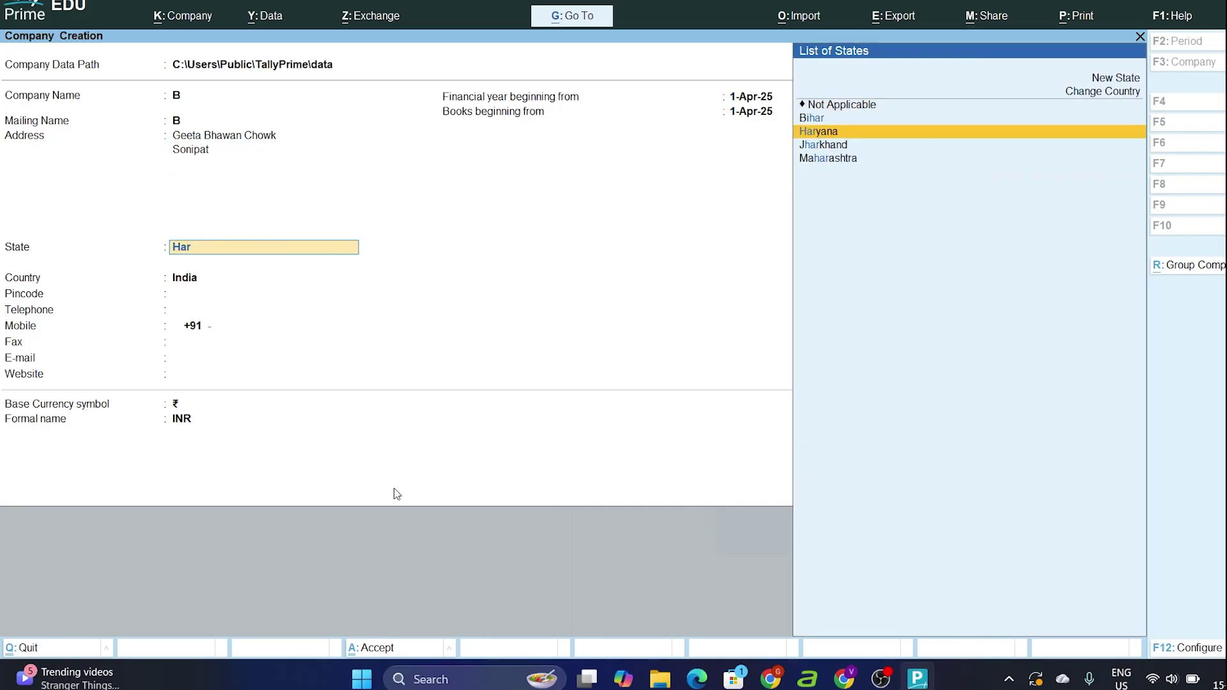
key(Return)
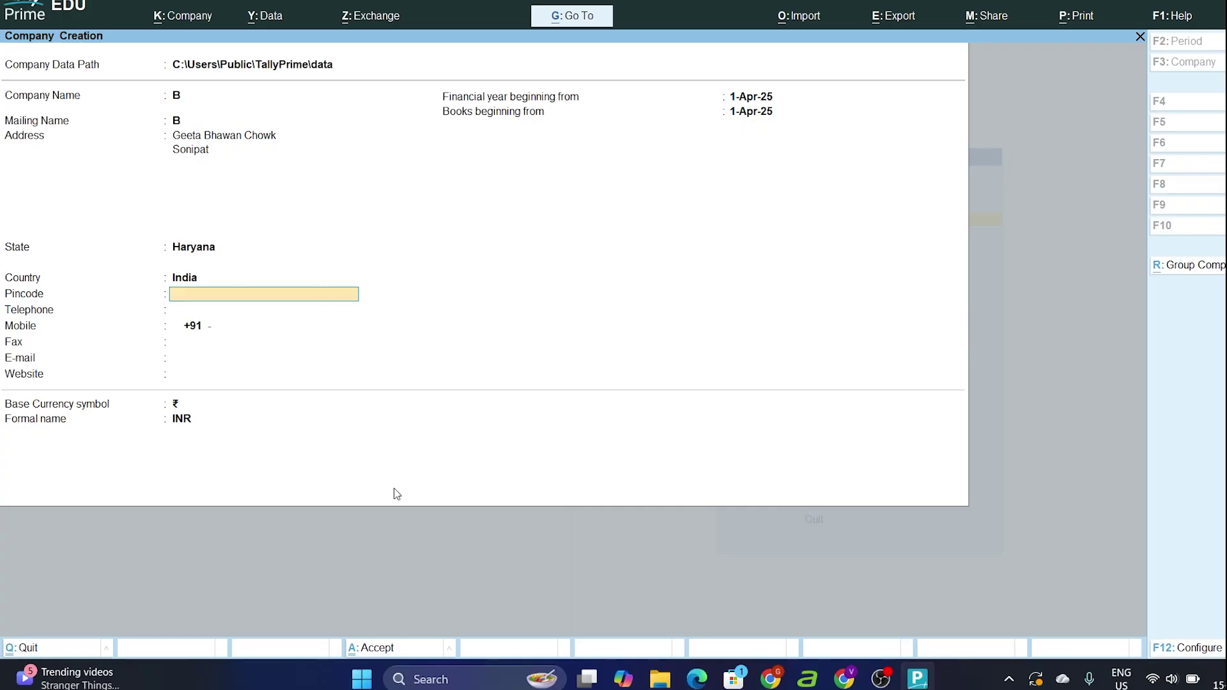
text(13100)
key(Return)
Save company B and exit its features screen without changes
key(ctrl+a)
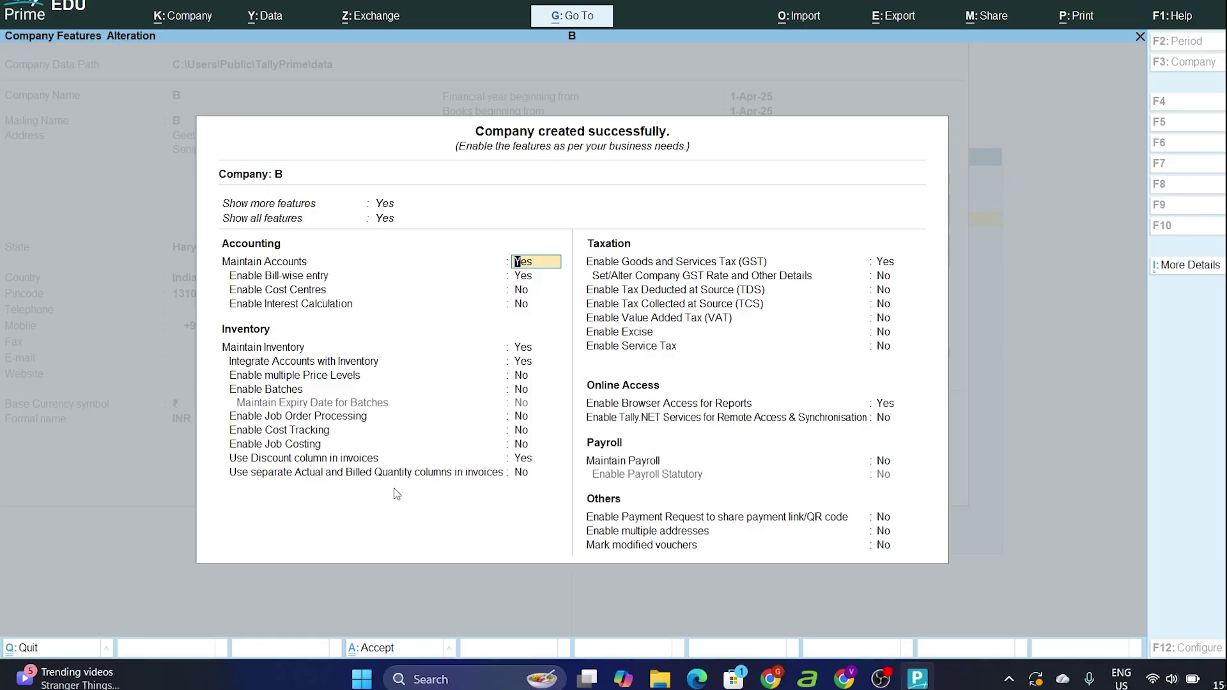
key(Escape)
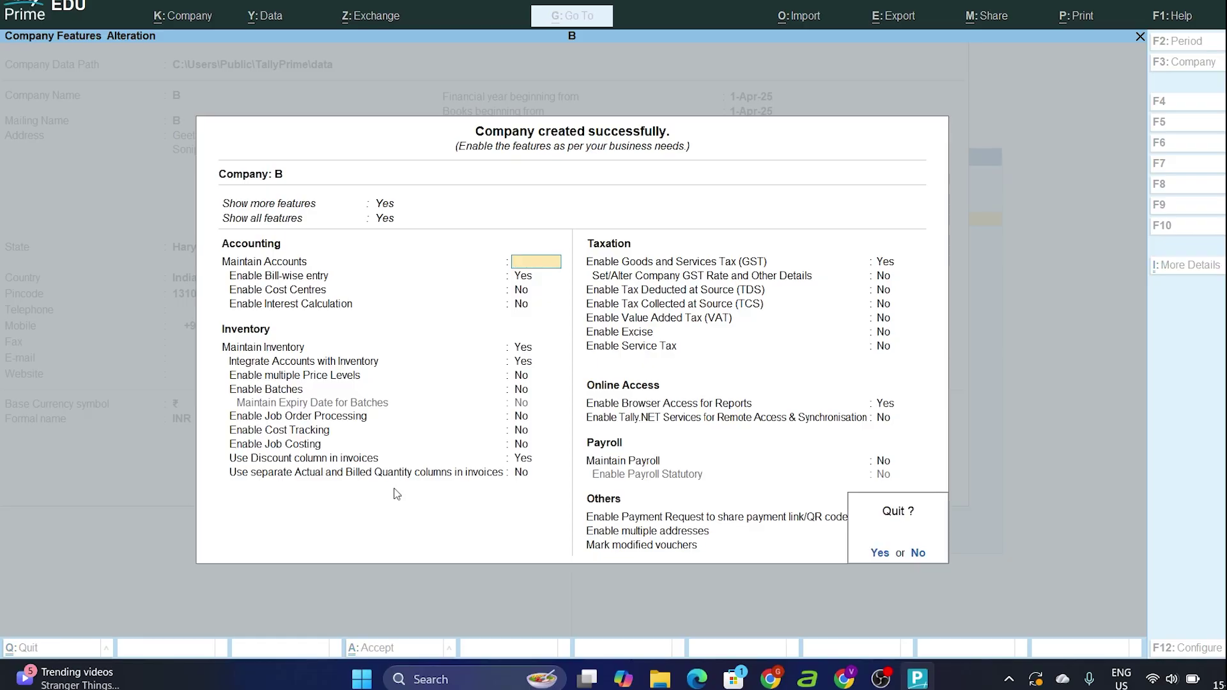
key(Return)
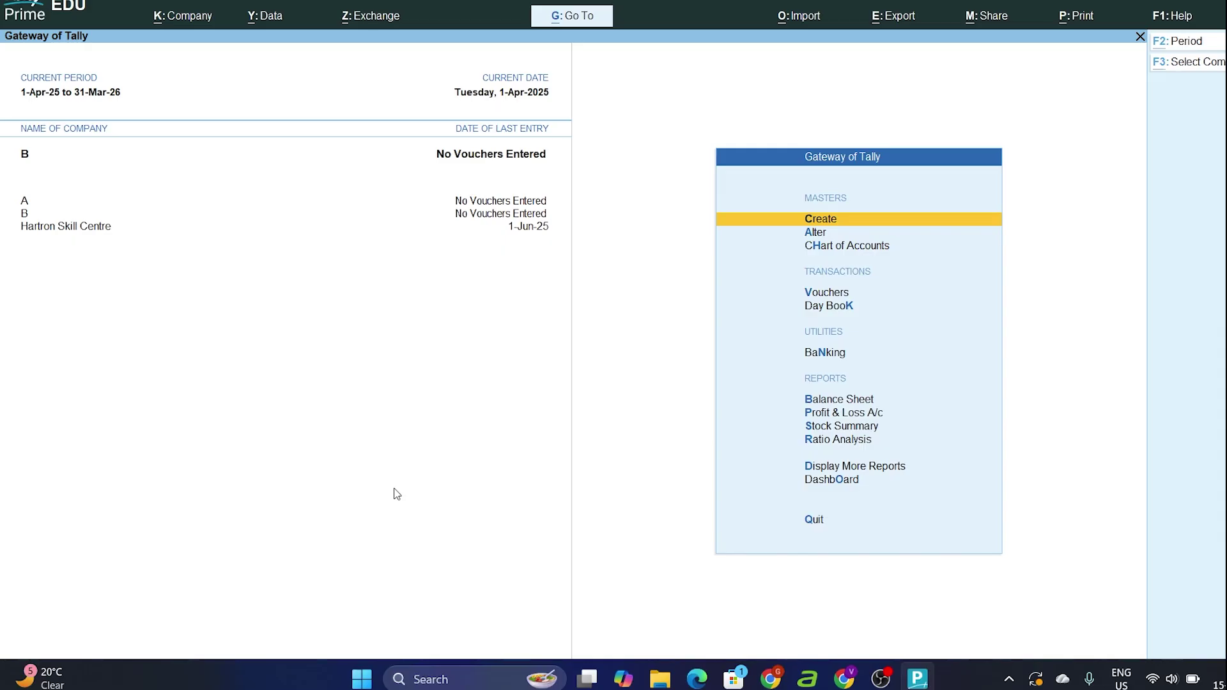
Shut the company Hartron Skill Centre
key(alt+k)
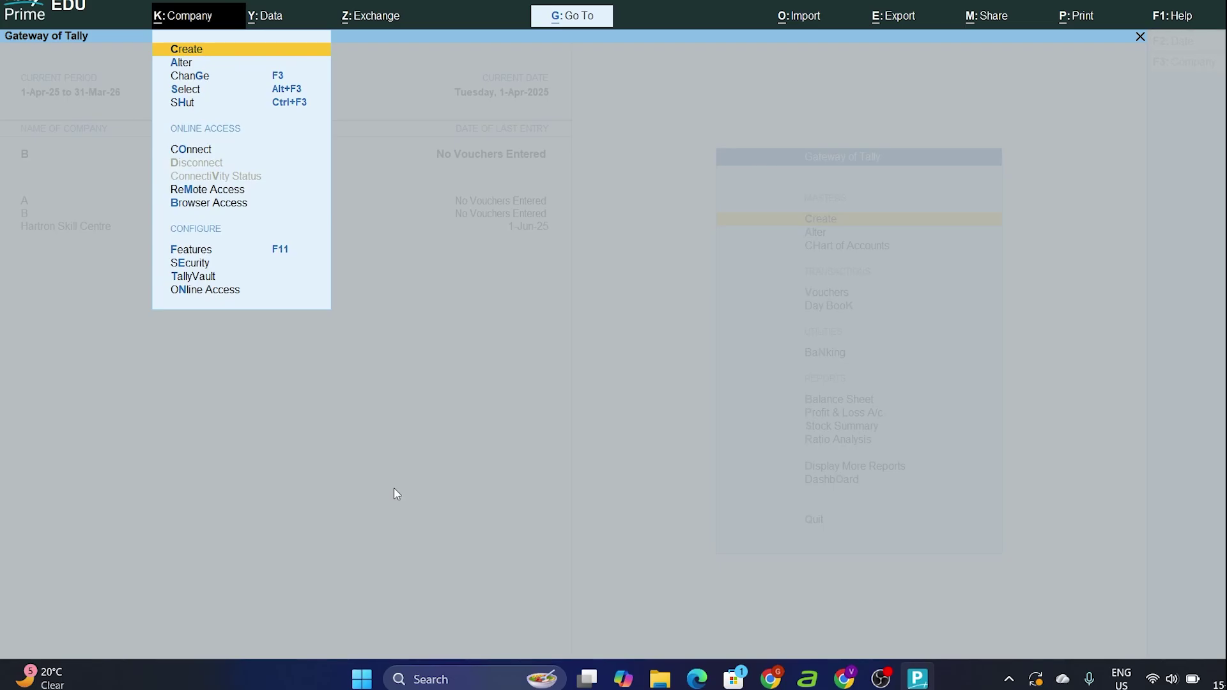
key(Down)
key(Down)
key(Down)
key(Down)
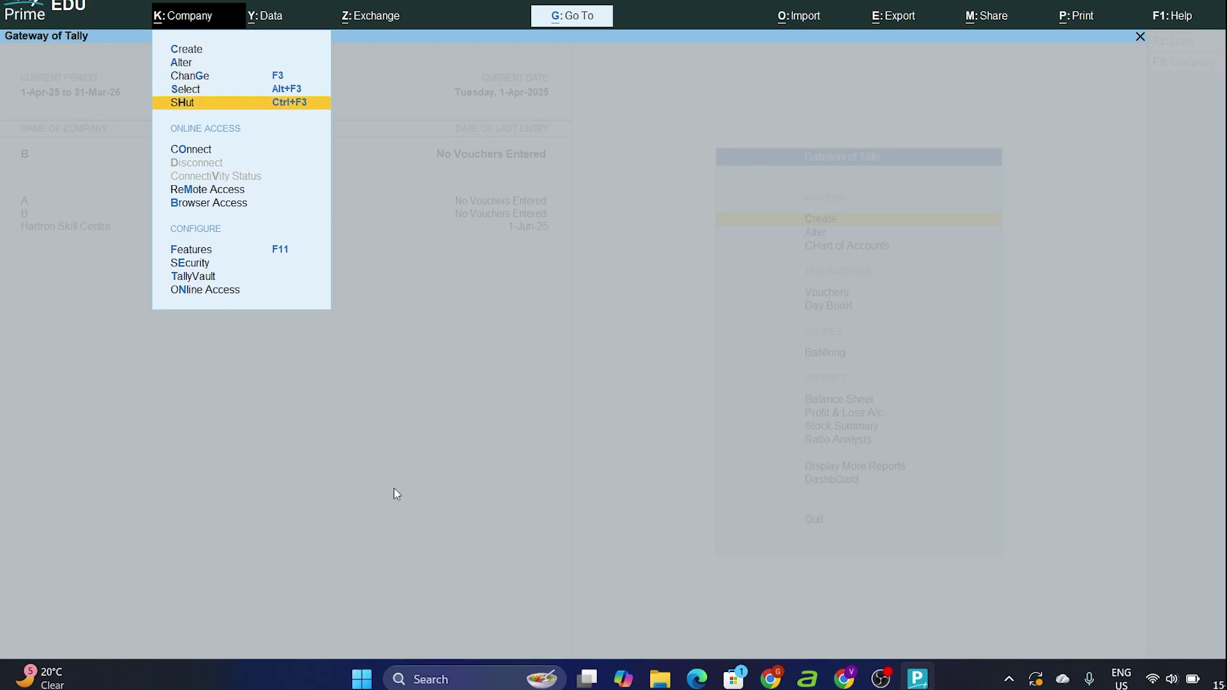
key(Return)
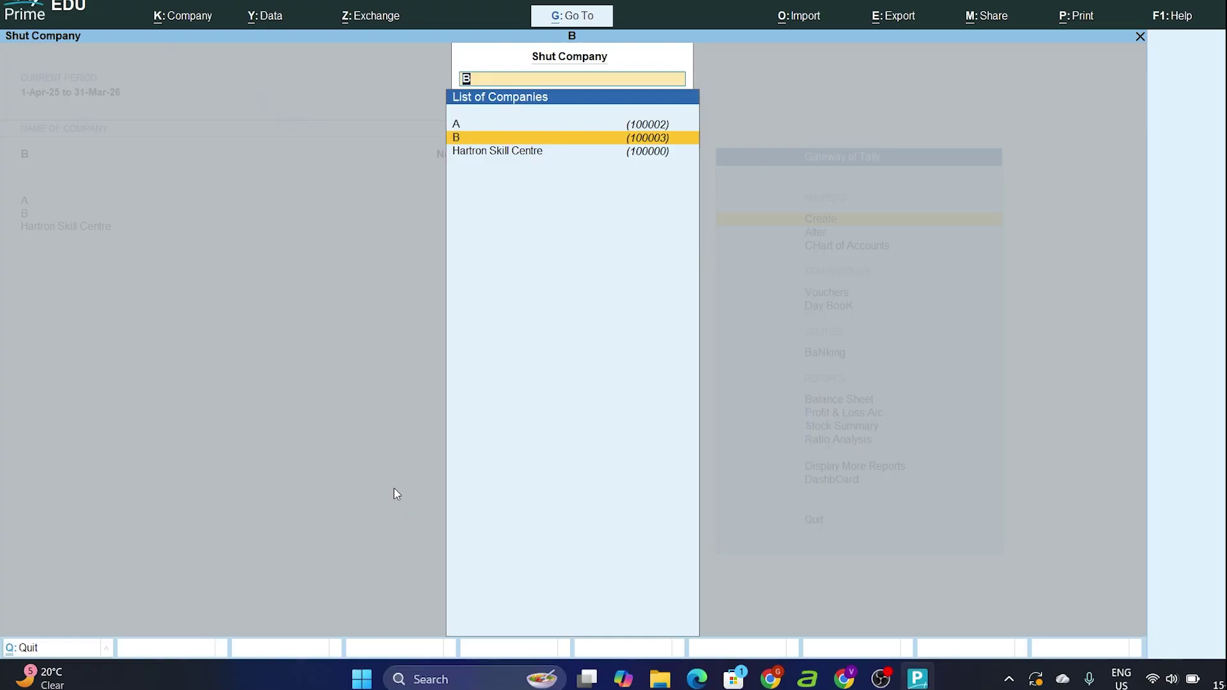
key(Down)
key(Return)
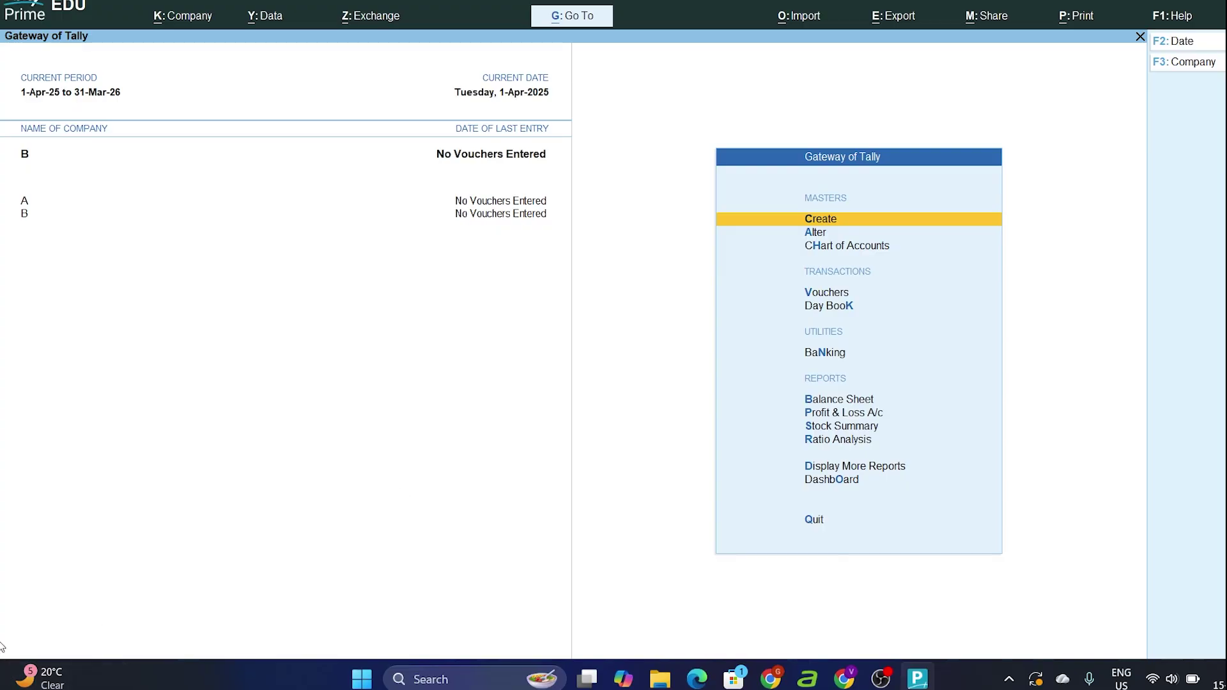
Make company A the active company among the loaded companies
click(25, 202)
click(27, 217)
click(25, 203)
Open voucher entry for company A with a new Payment voucher
key(Down)
key(Down)
key(Down)
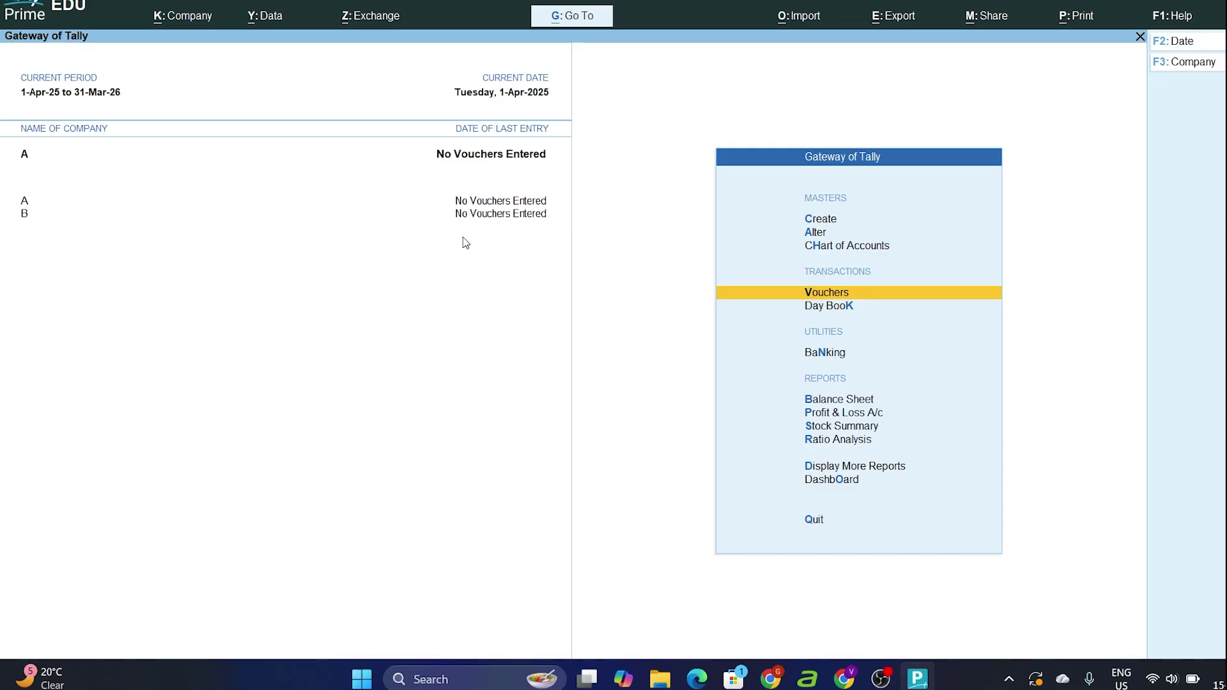
key(Return)
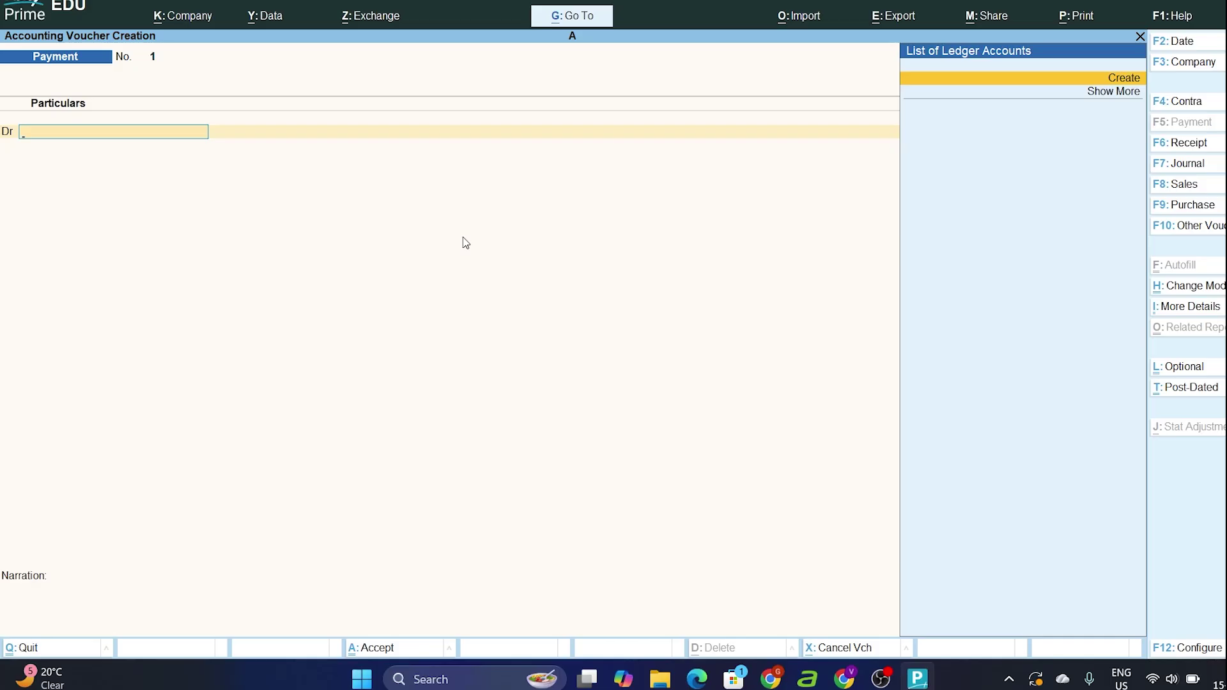
Create a Salary A/c ledger under Indirect Expenses from the payment voucher and debit it with 20,000
key(alt+c)
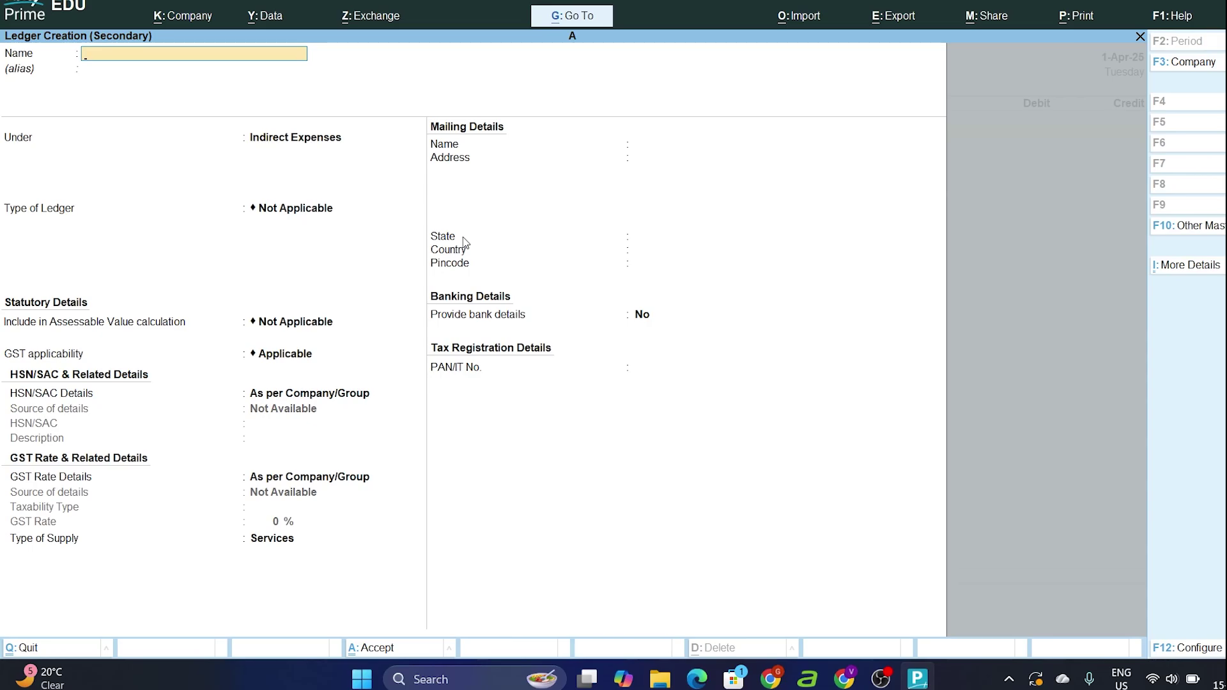
text(Salary a/c)
key(Return)
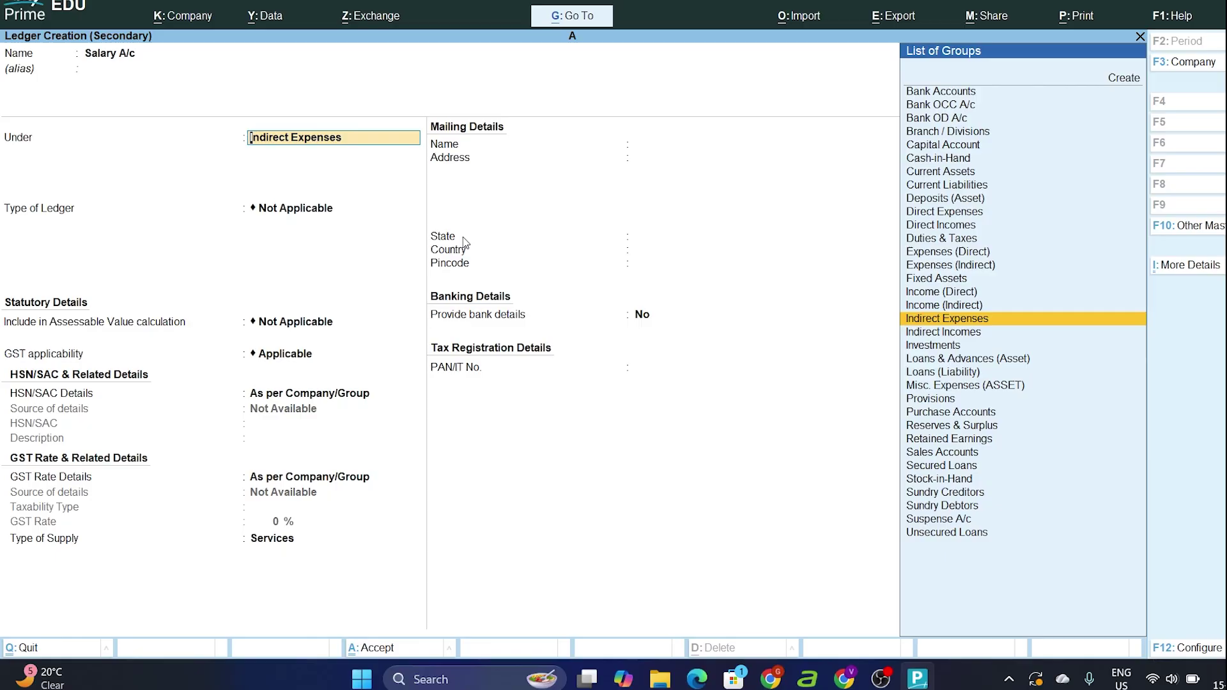
key(Return)
key(Return)
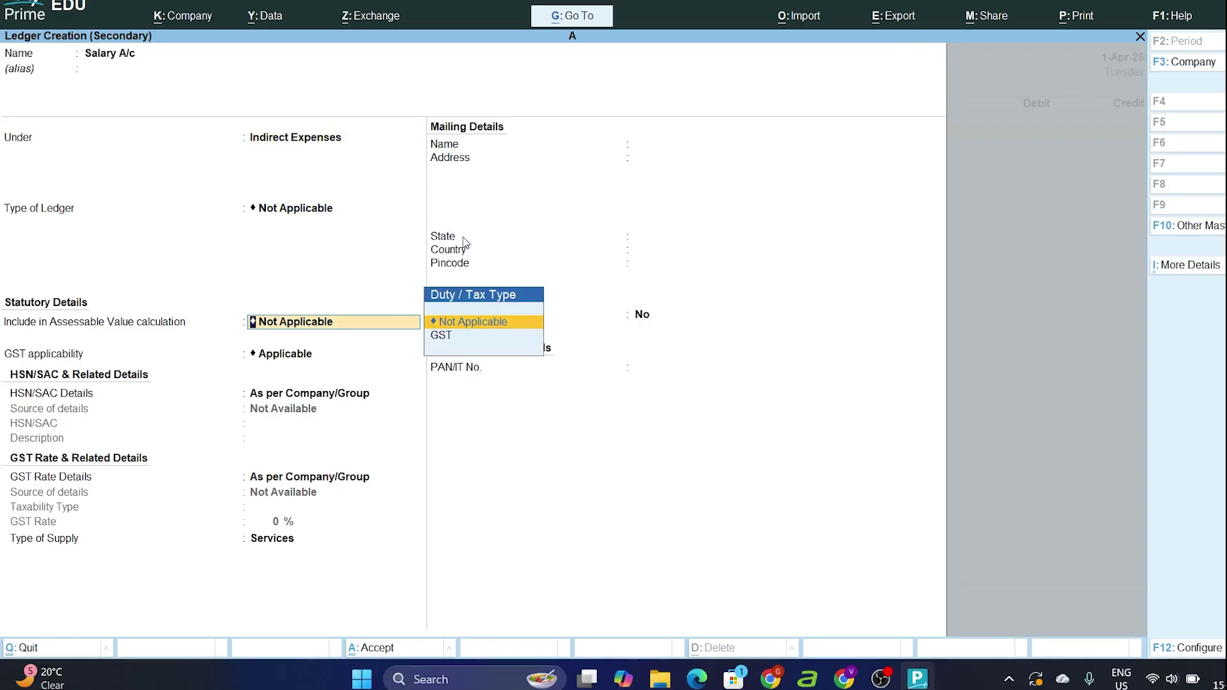
key(ctrl+a)
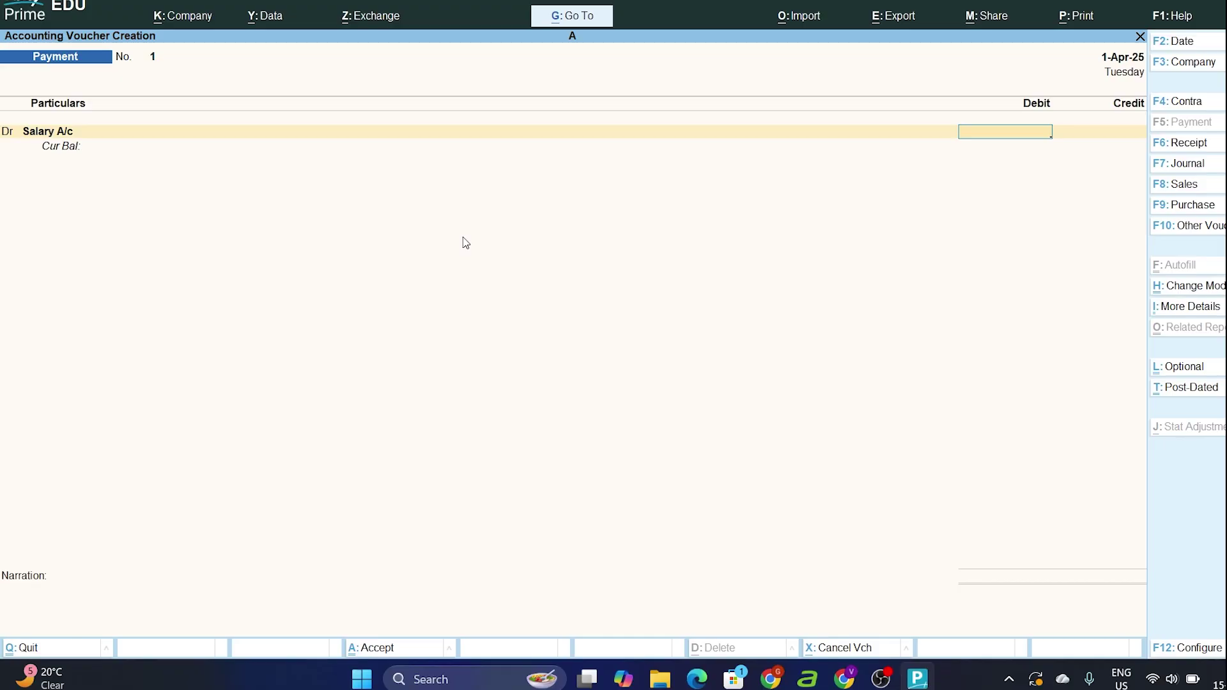
text(20000)
key(Return)
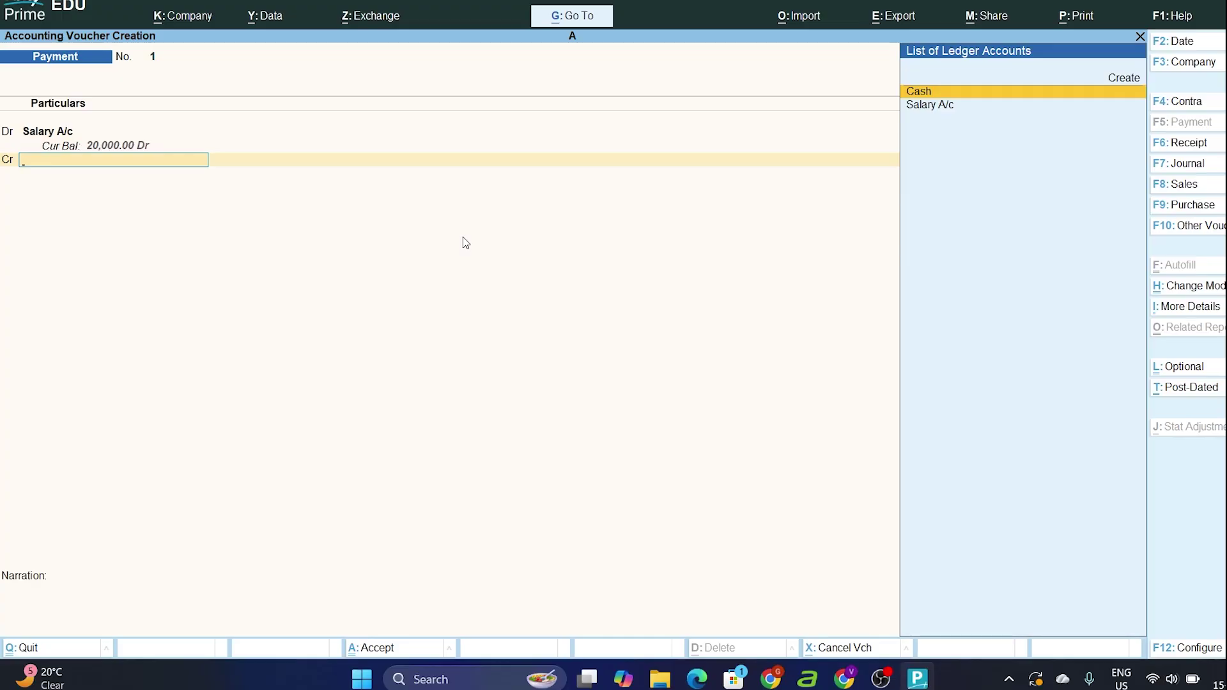
Create a Pnb ledger under Bank Accounts from the payment voucher and use it as the credit account
key(Up)
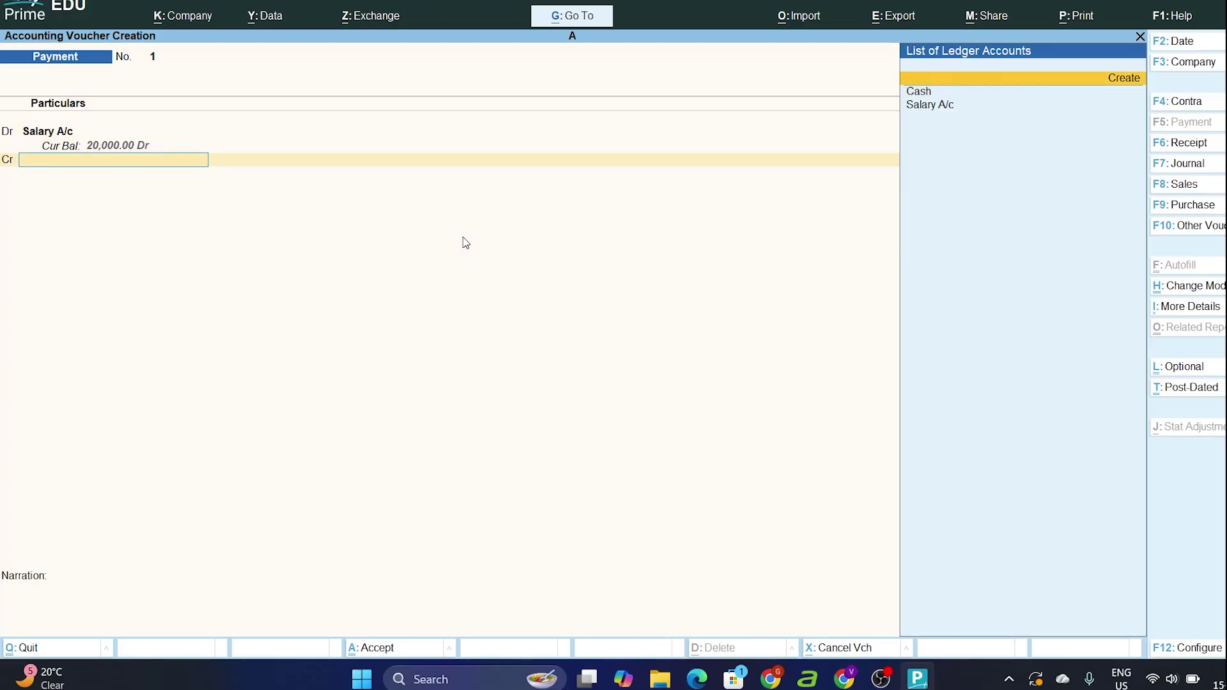
key(Return)
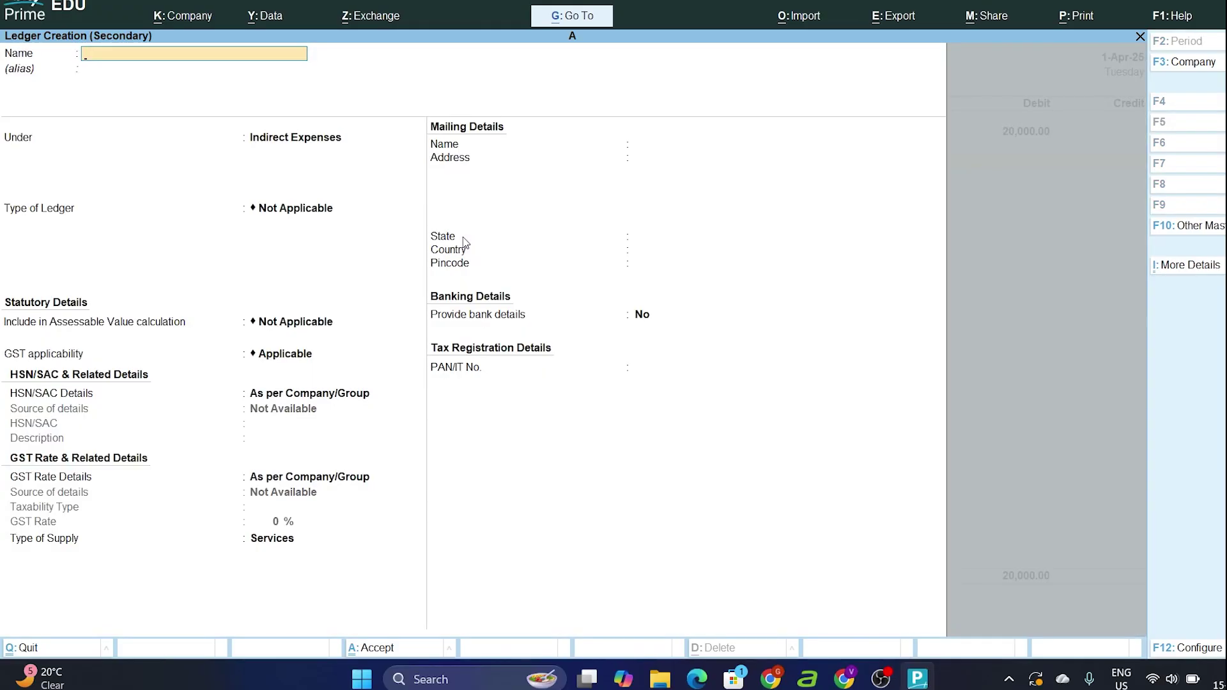
text(Pnb)
key(Return)
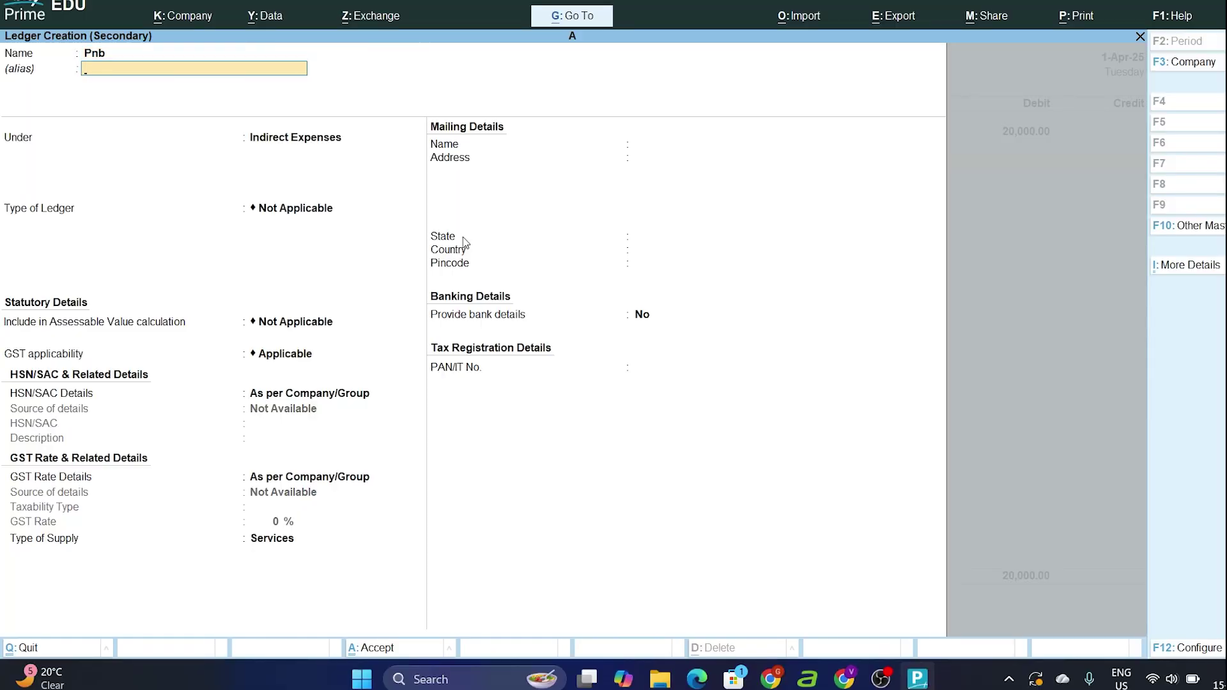
key(Return)
text(Ban)
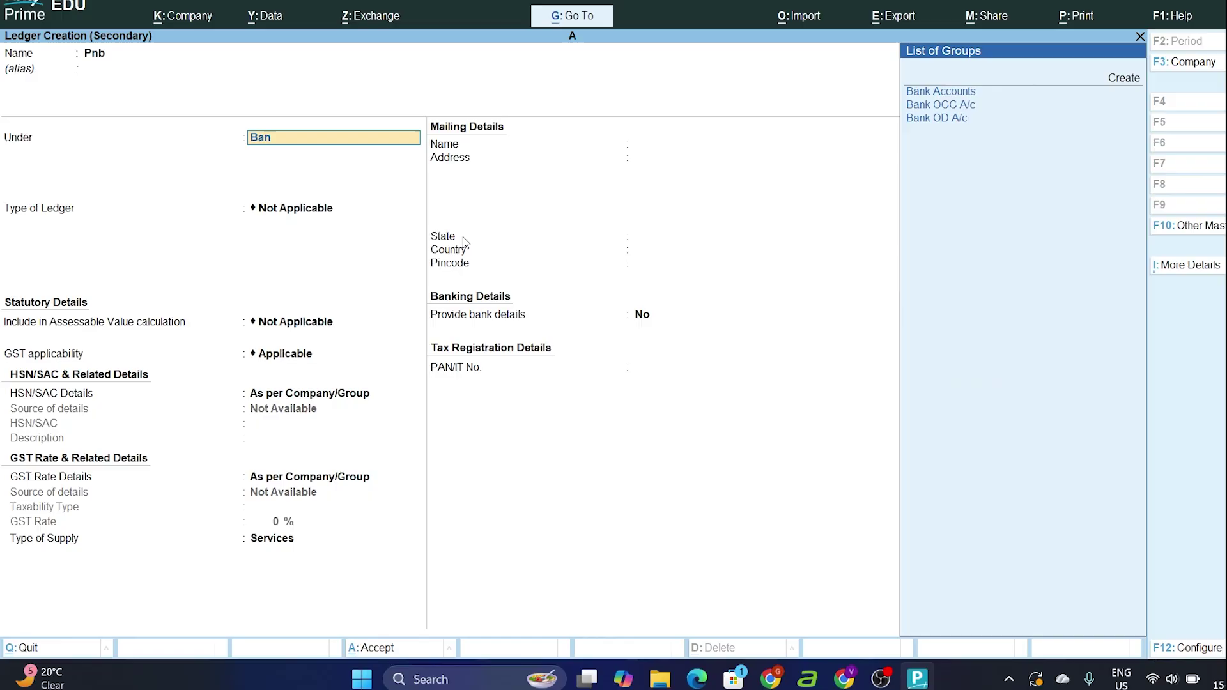
key(Return)
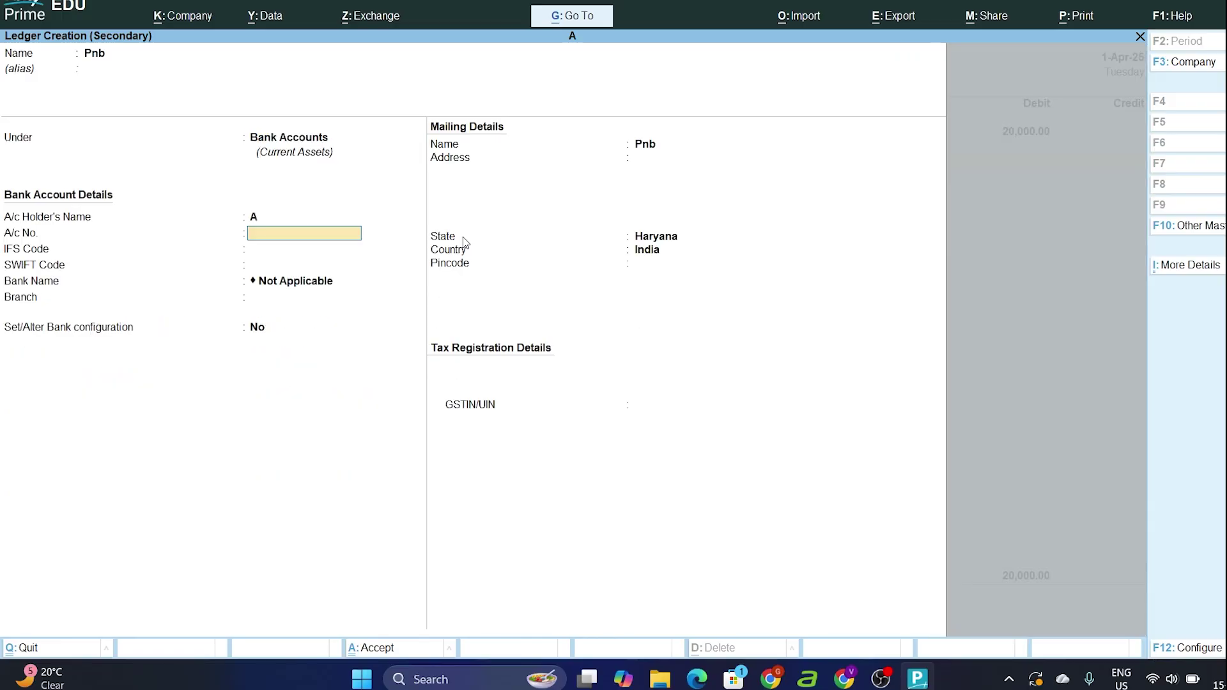
key(ctrl+a)
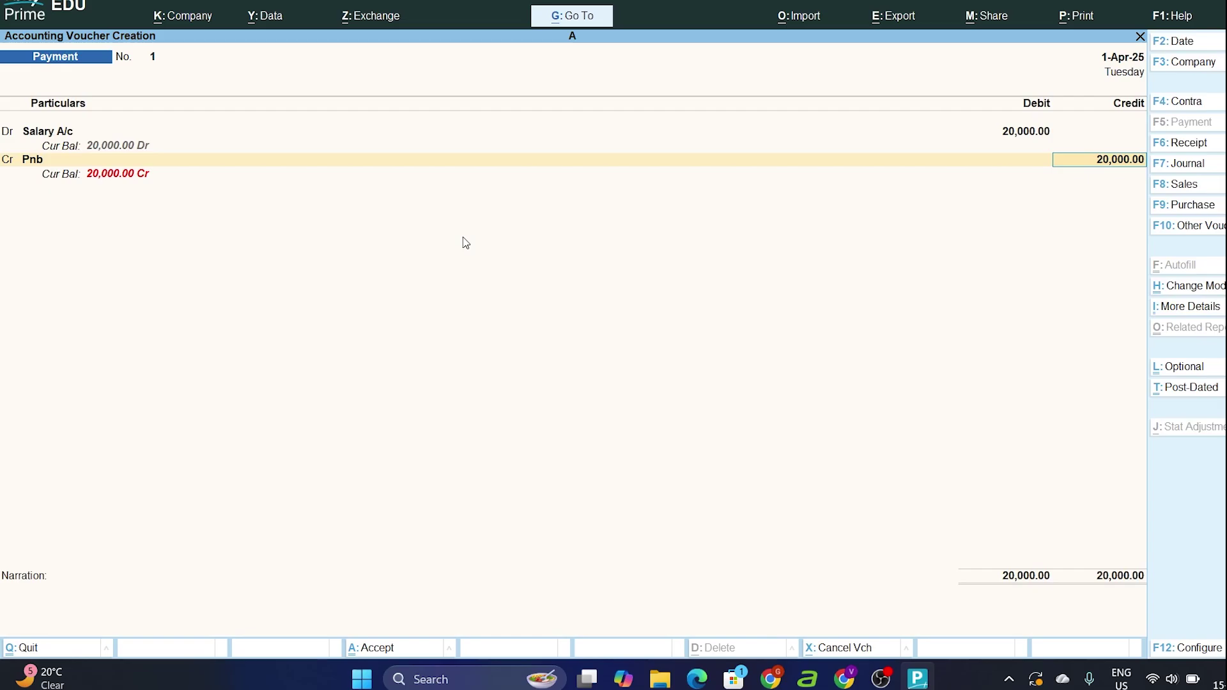
Credit Pnb with 20,000, keep the default Cheque bank allocation, and save the salary payment voucher without a narration
key(Return)
key(Return)
key(Return)
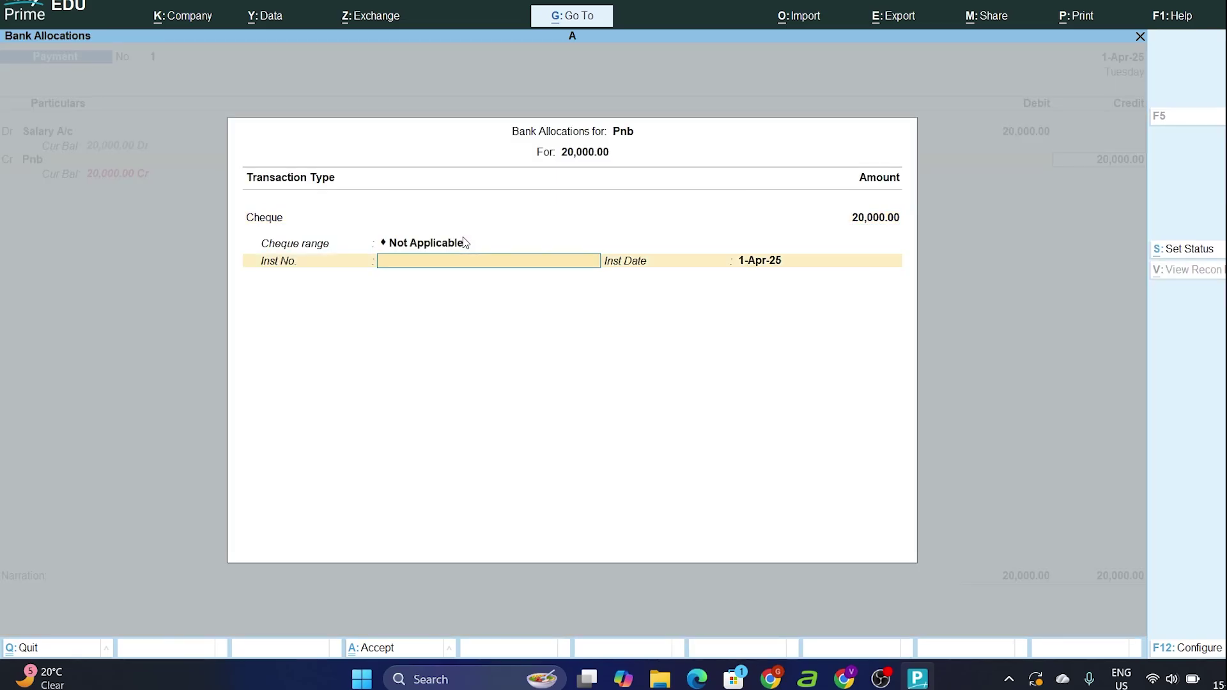
key(Return)
key(Return)
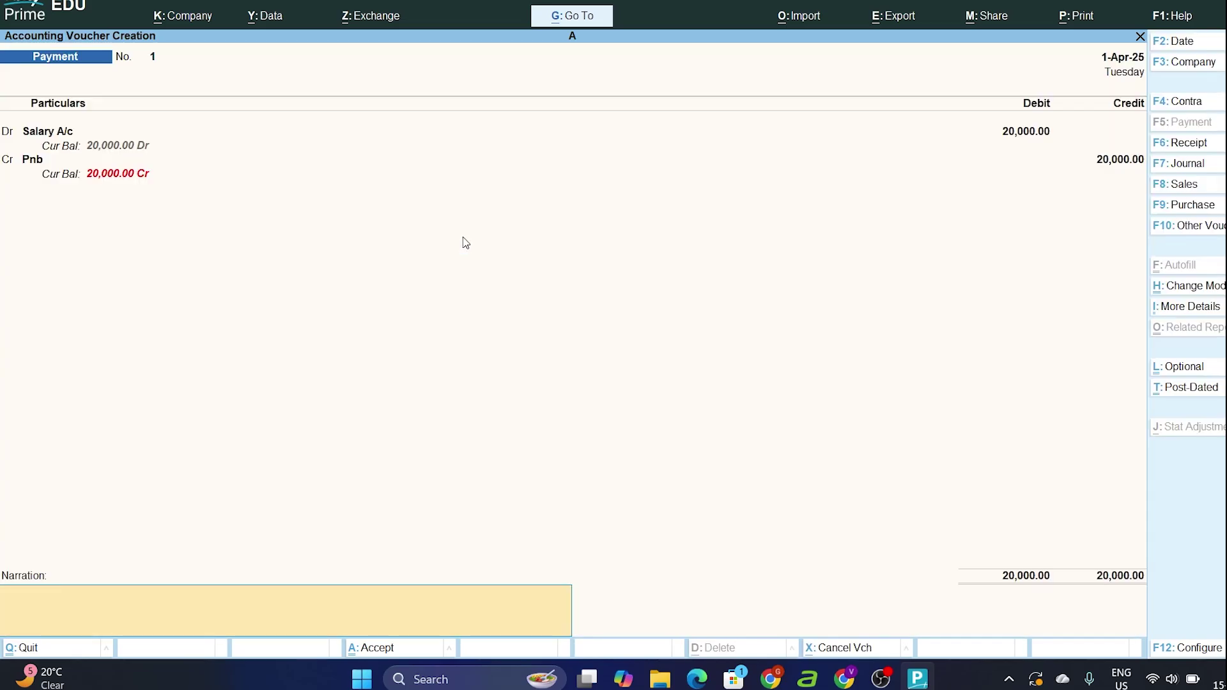
key(Return)
key(Return)
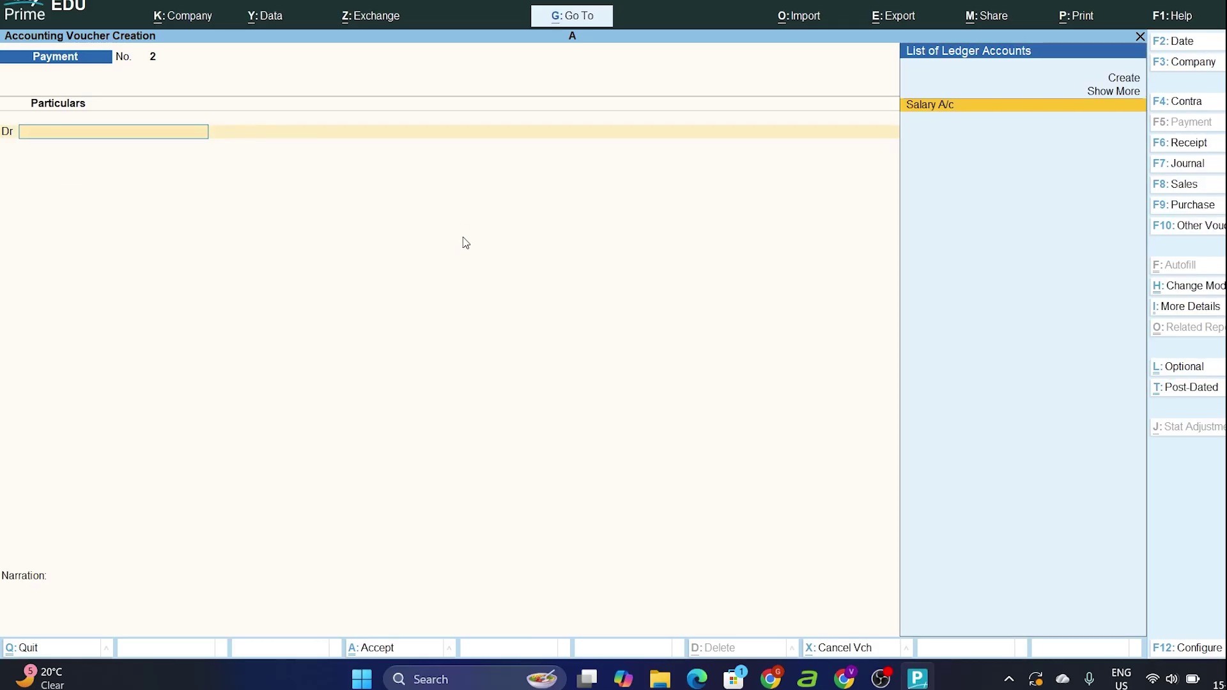
Create a Rent A/c ledger under Indirect Expenses from the new payment voucher and debit it with 10,000
key(alt+c)
text(R)
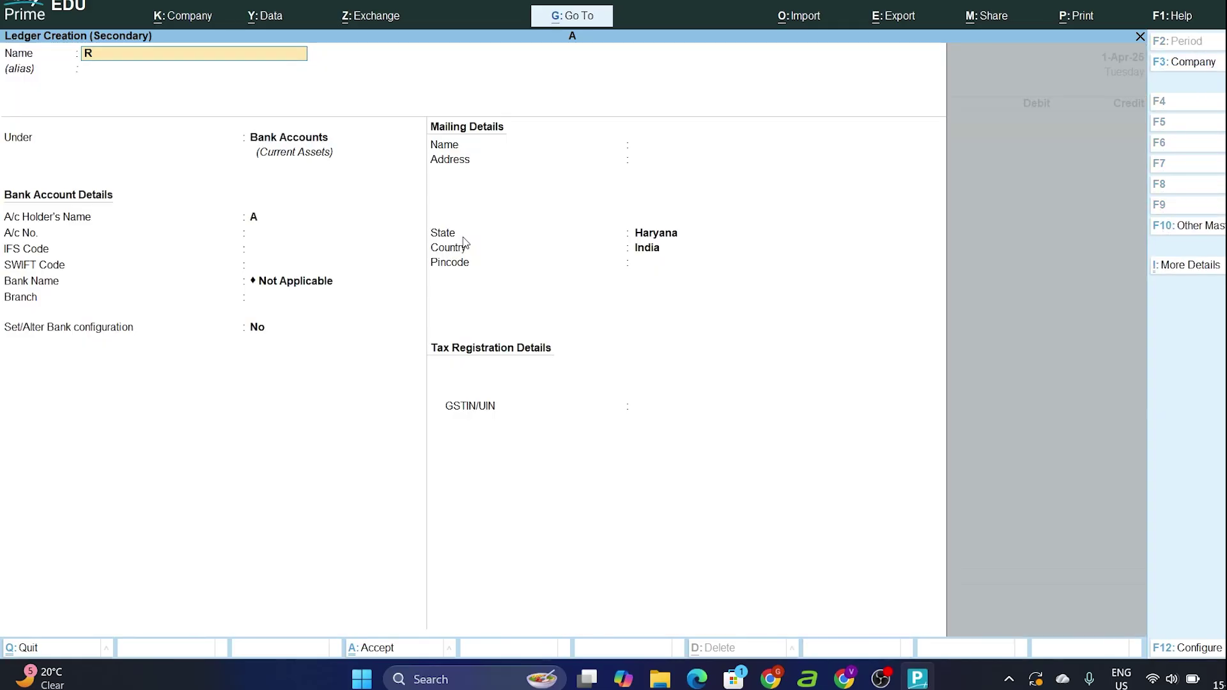
text(ent a/c)
key(Return)
key(Return)
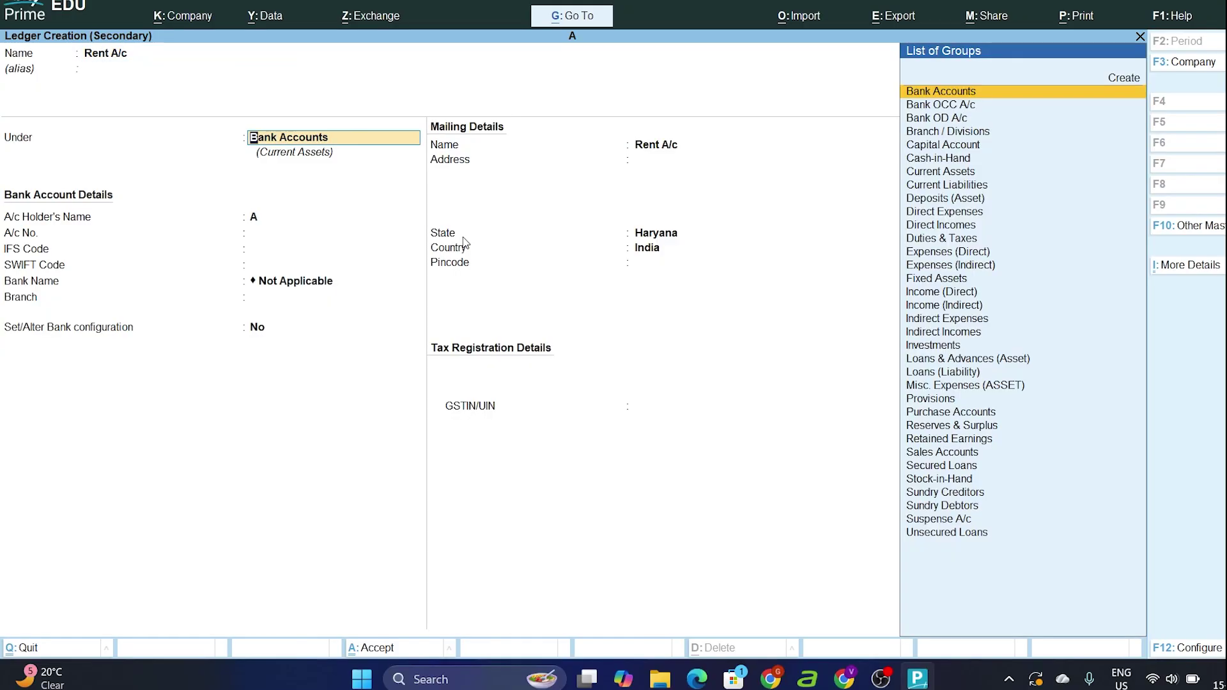
text(In)
key(Down)
key(Down)
key(Down)
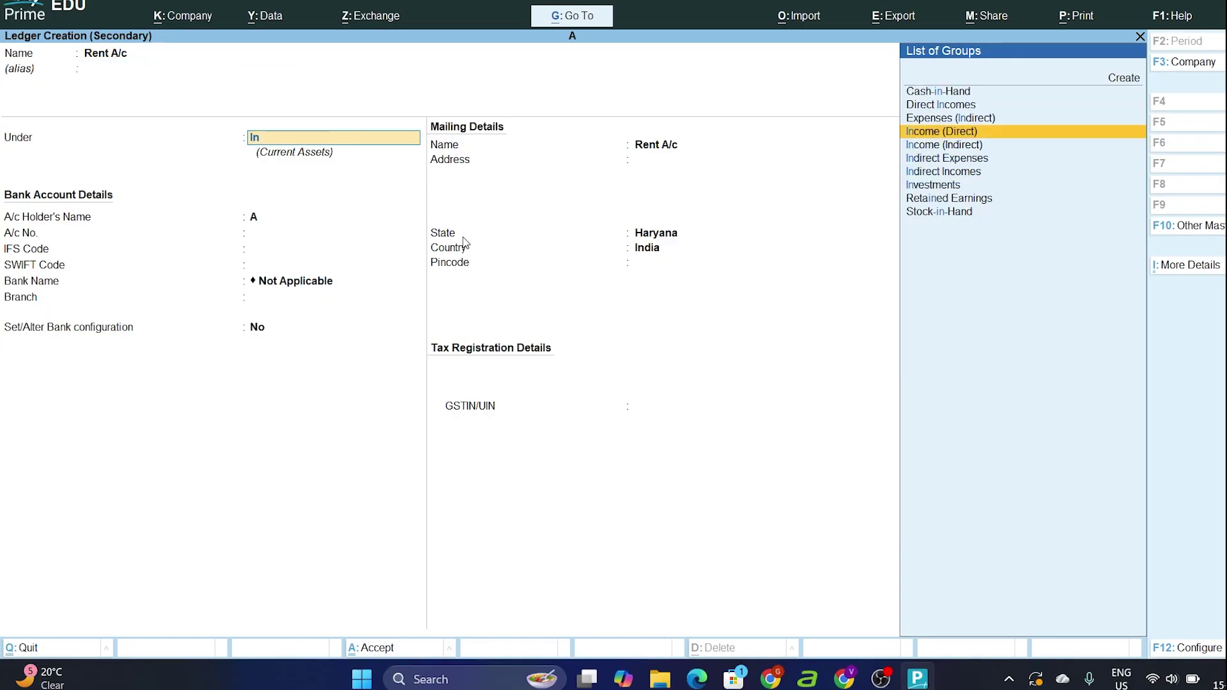
key(Return)
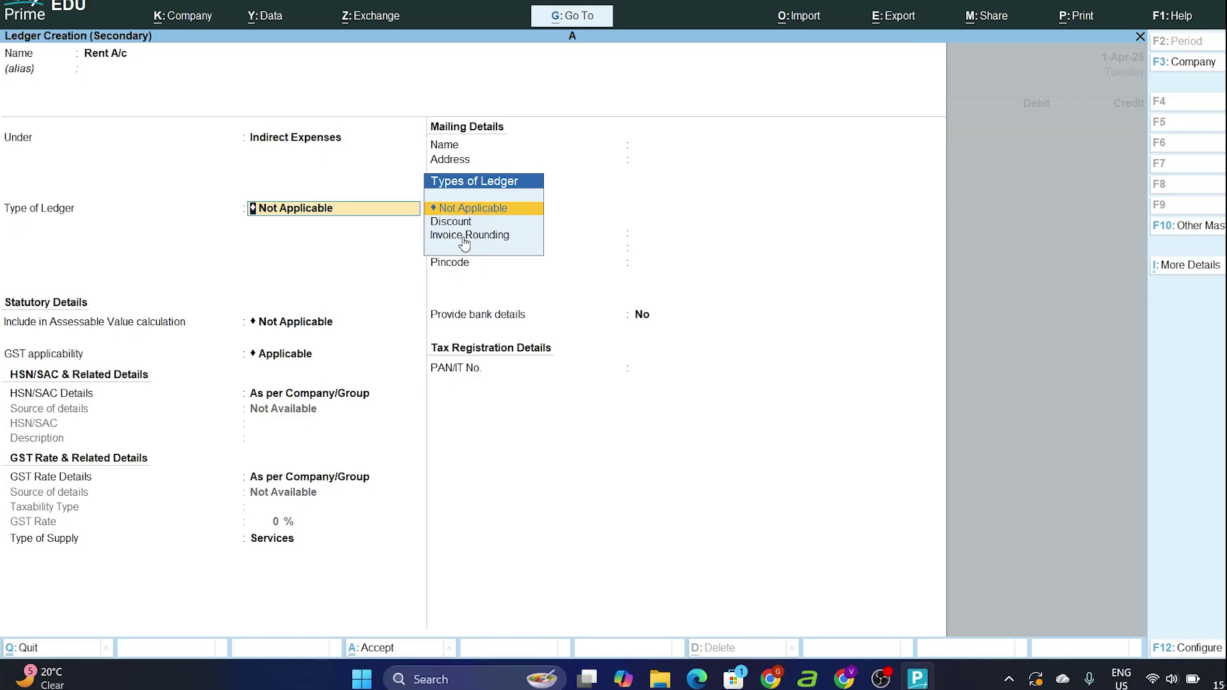
key(ctrl+a)
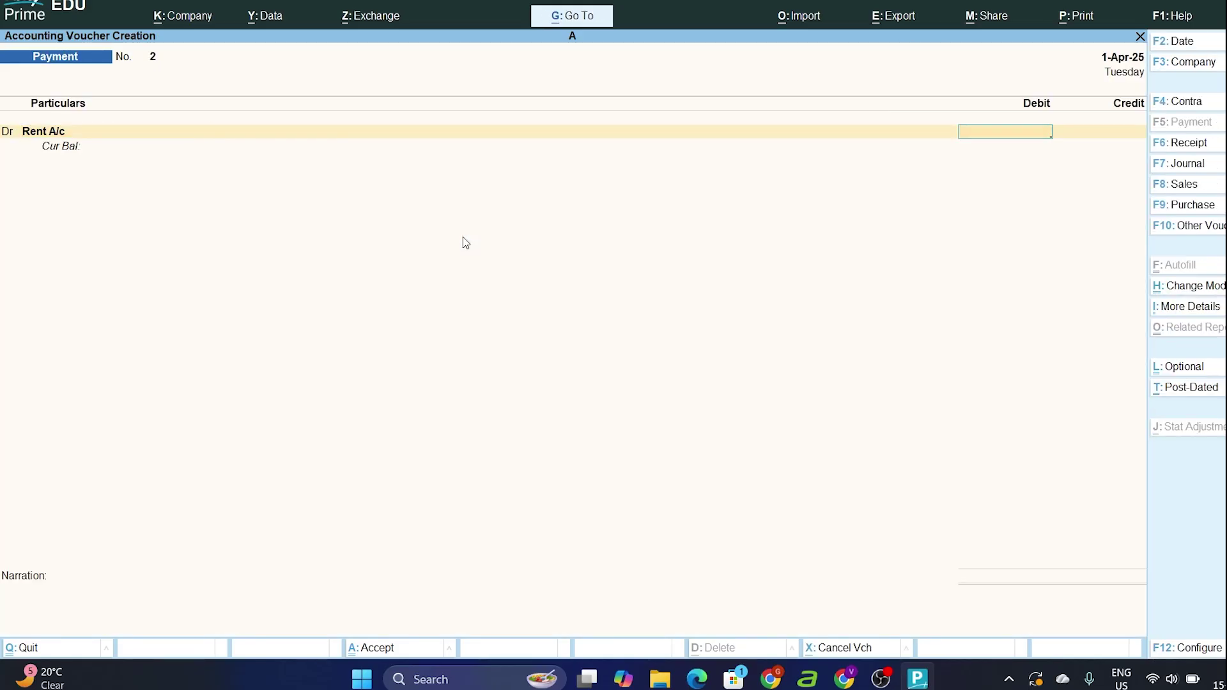
text(10000)
key(Return)
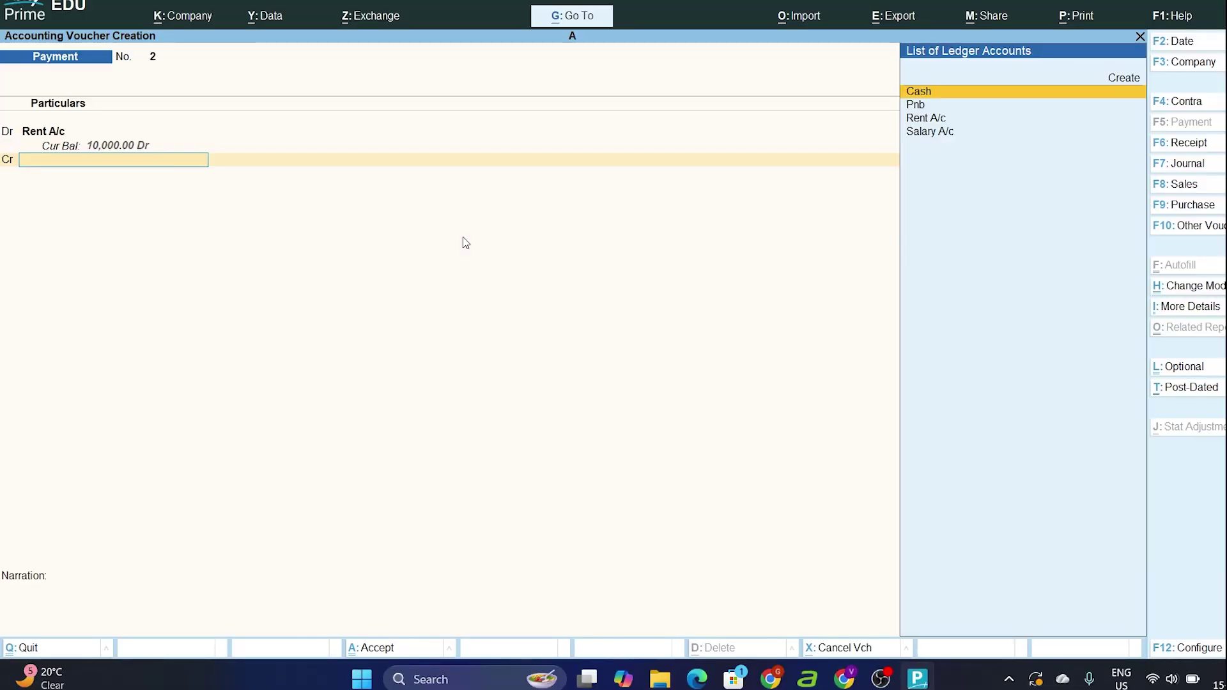
Credit Pnb with 10,000 using the default Cheque allocation, save the rent payment voucher, and leave voucher entry
key(Down)
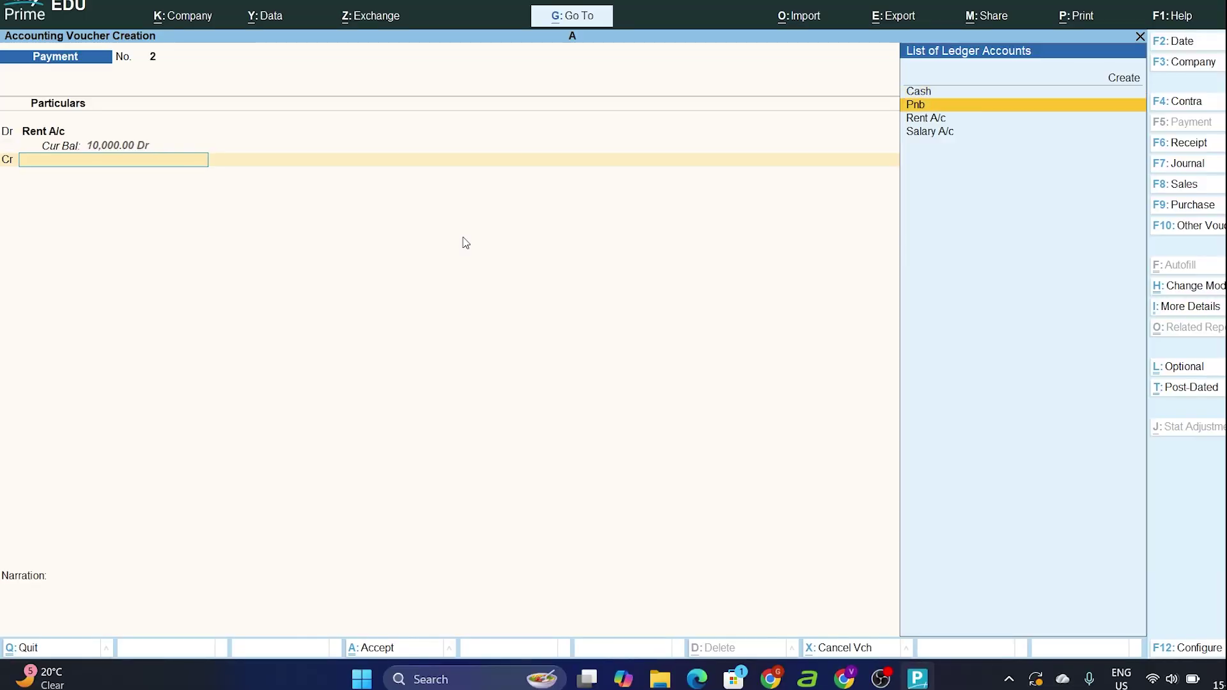
key(Return)
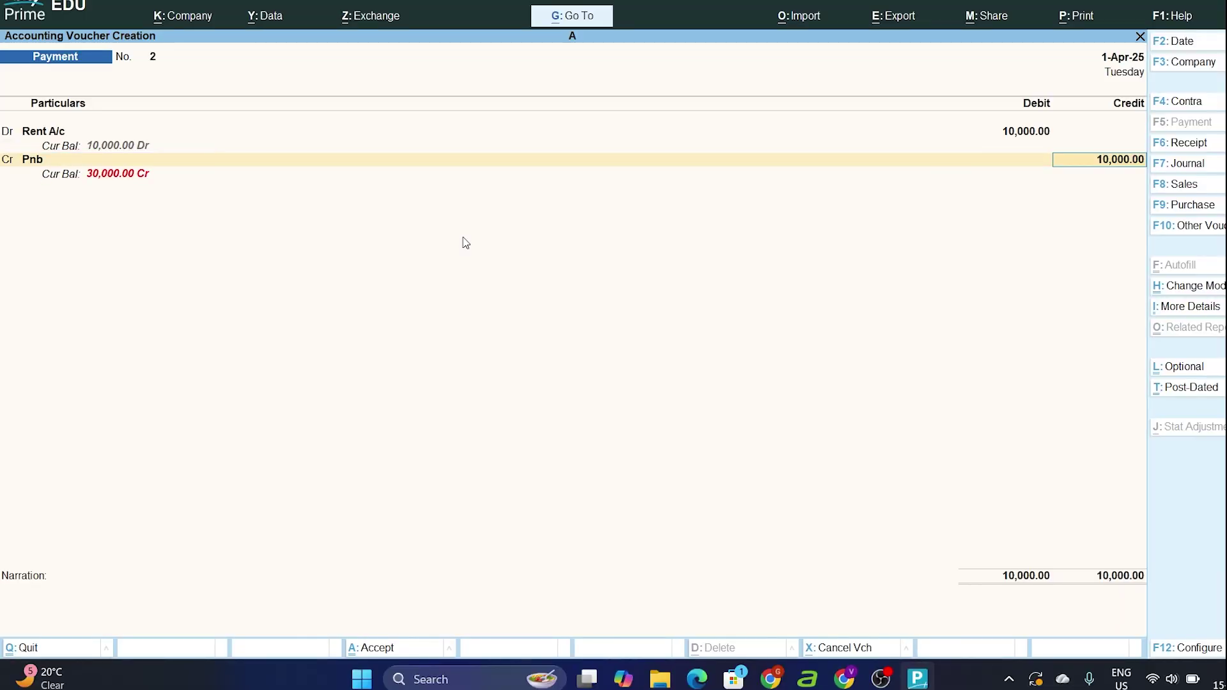
key(Return)
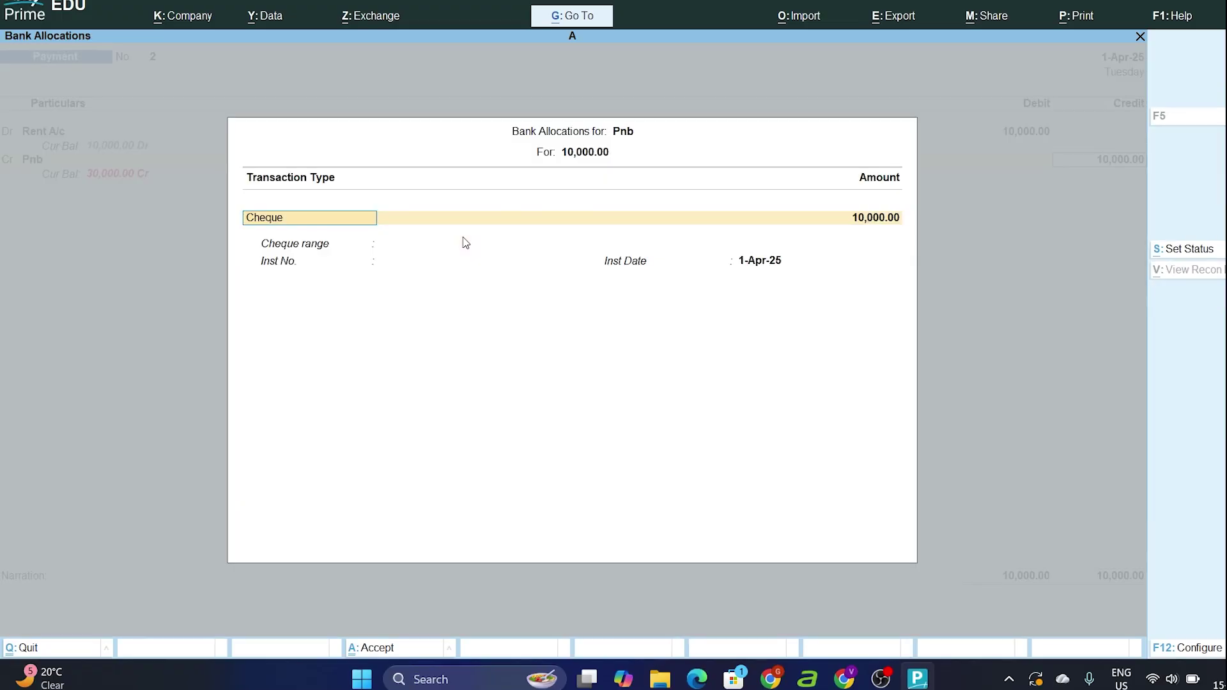
key(Return)
key(Return)
key(Return)
key(Return)
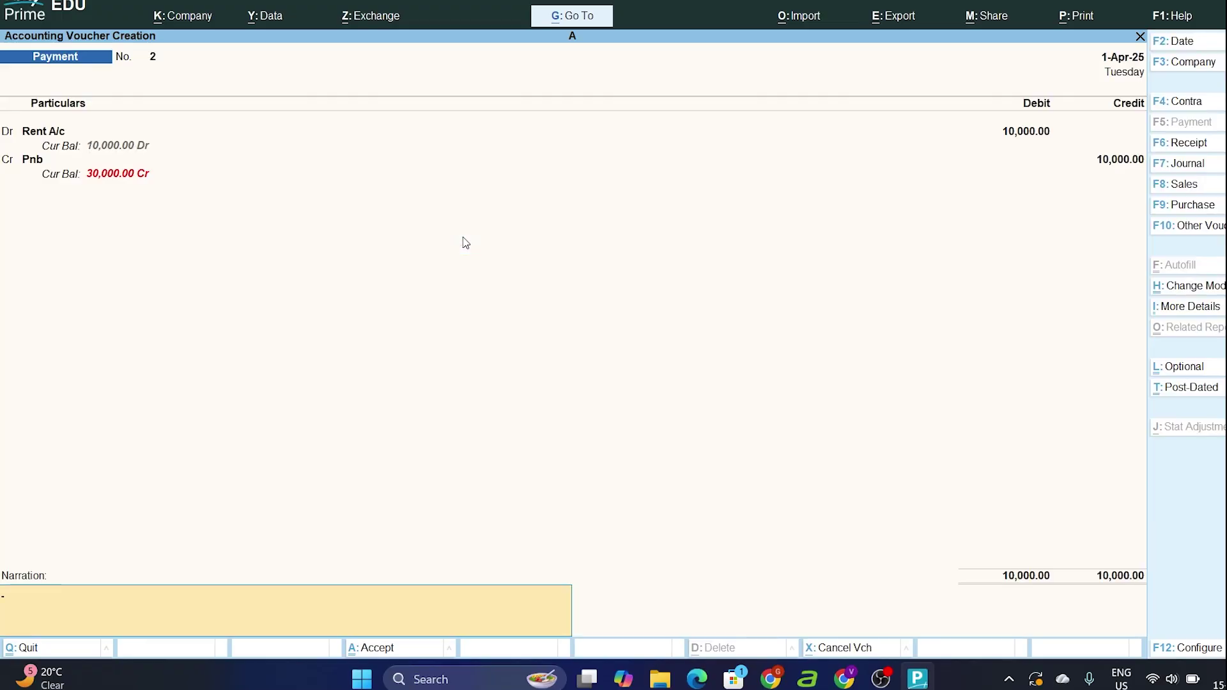
key(Return)
key(Return)
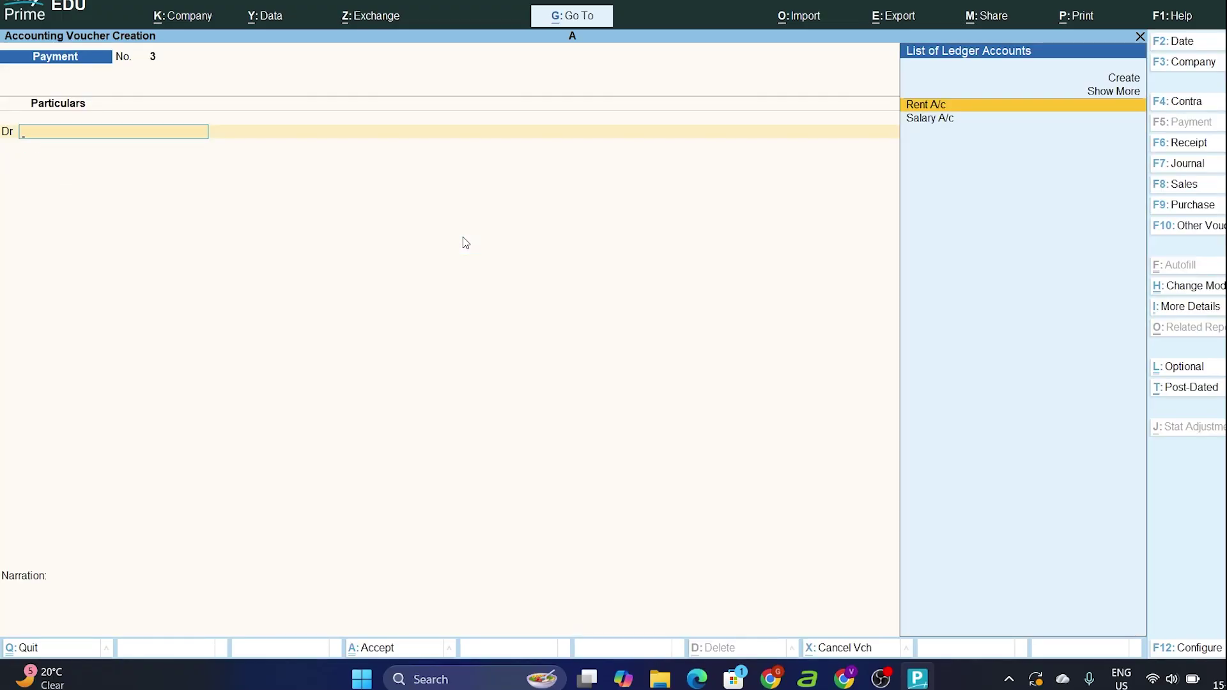
key(Escape)
key(Return)
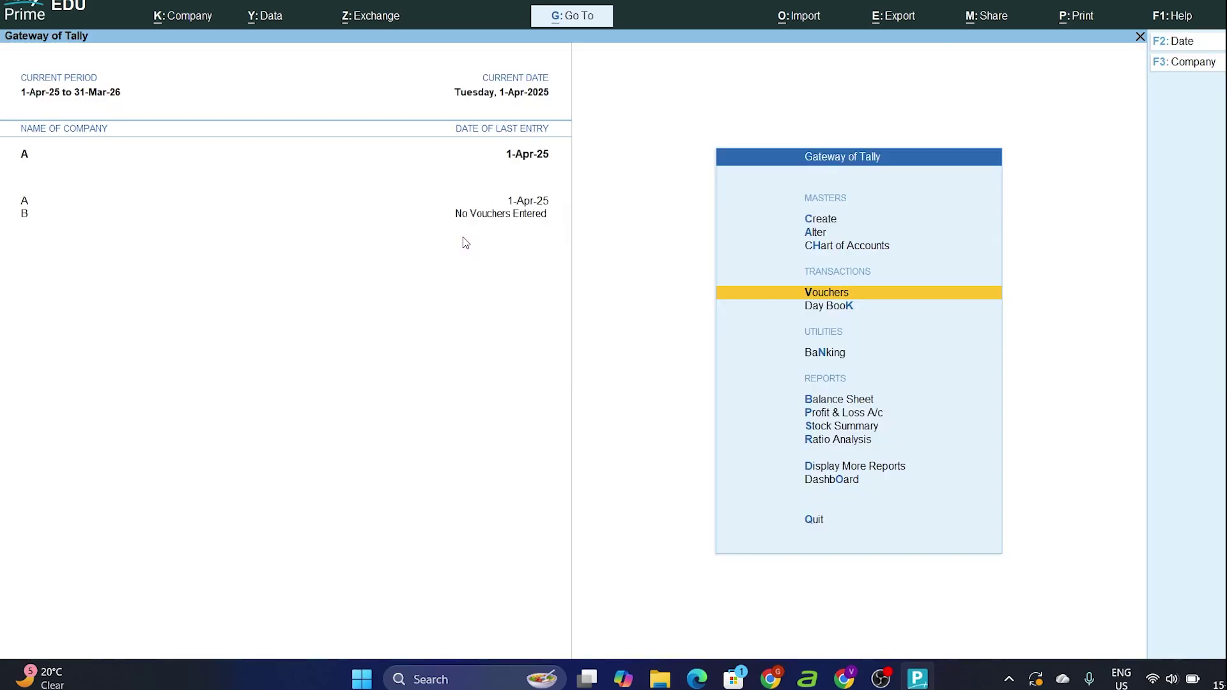
Review company A's list of ledgers in Master Alteration without changing any of them
key(Up)
key(Up)
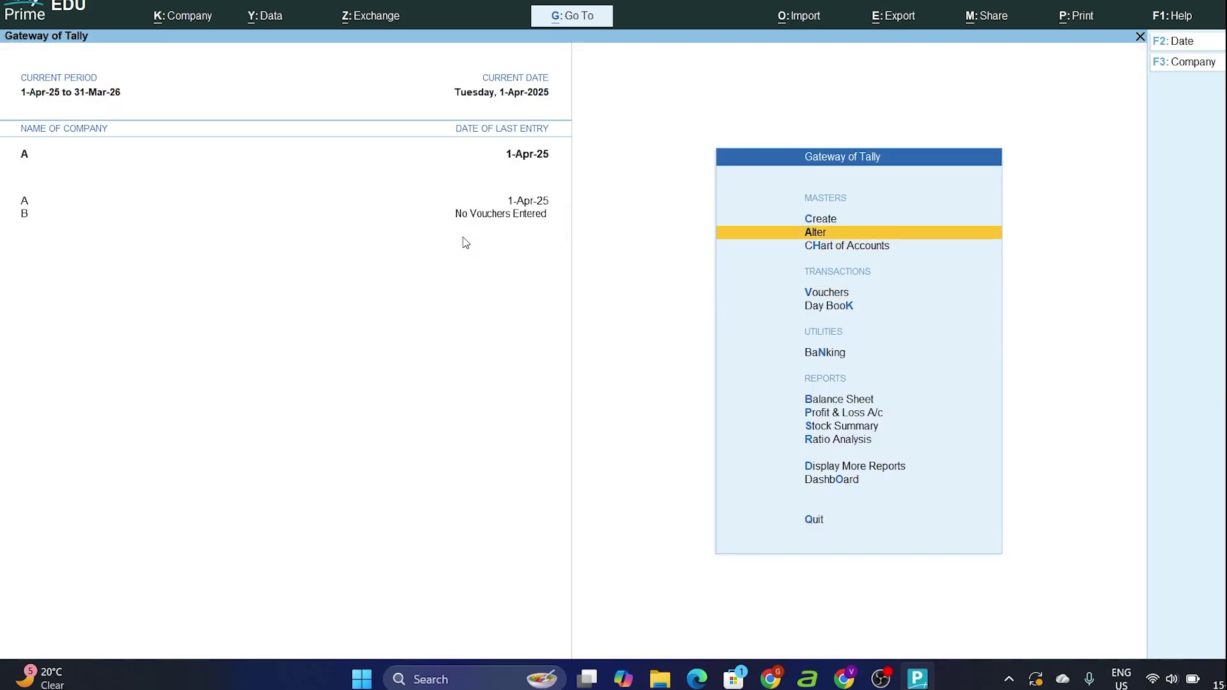
key(Return)
key(Down)
key(Return)
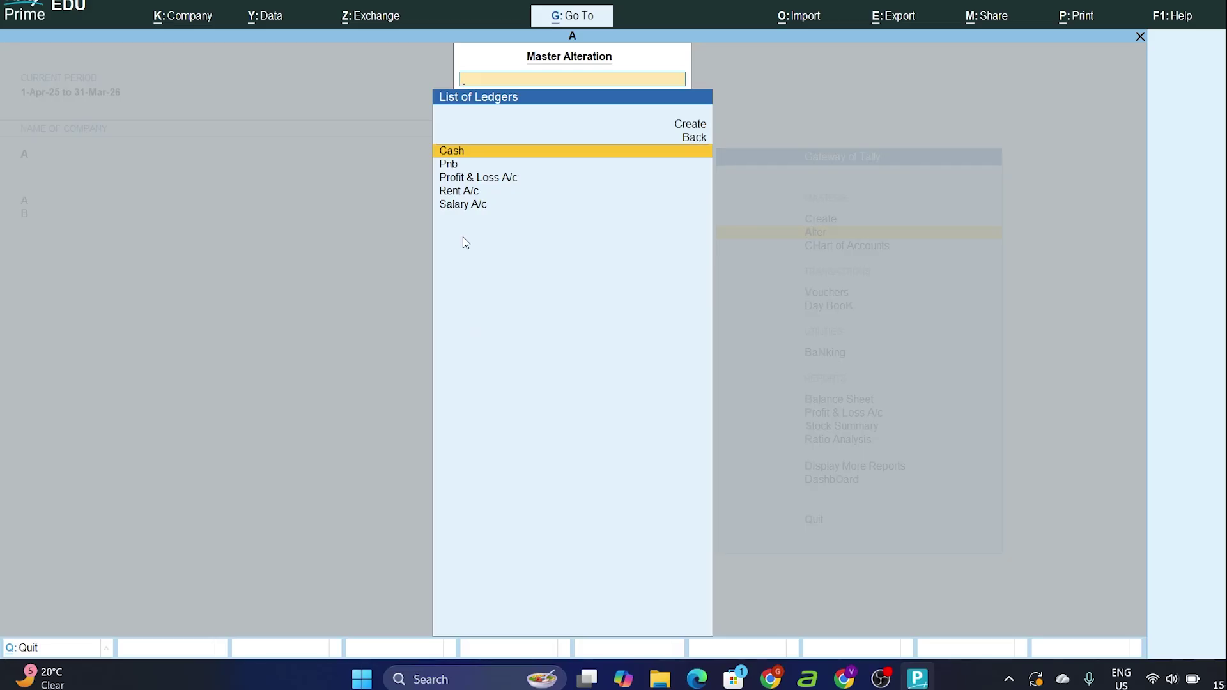
key(Down)
key(Down)
key(Down)
key(Down)
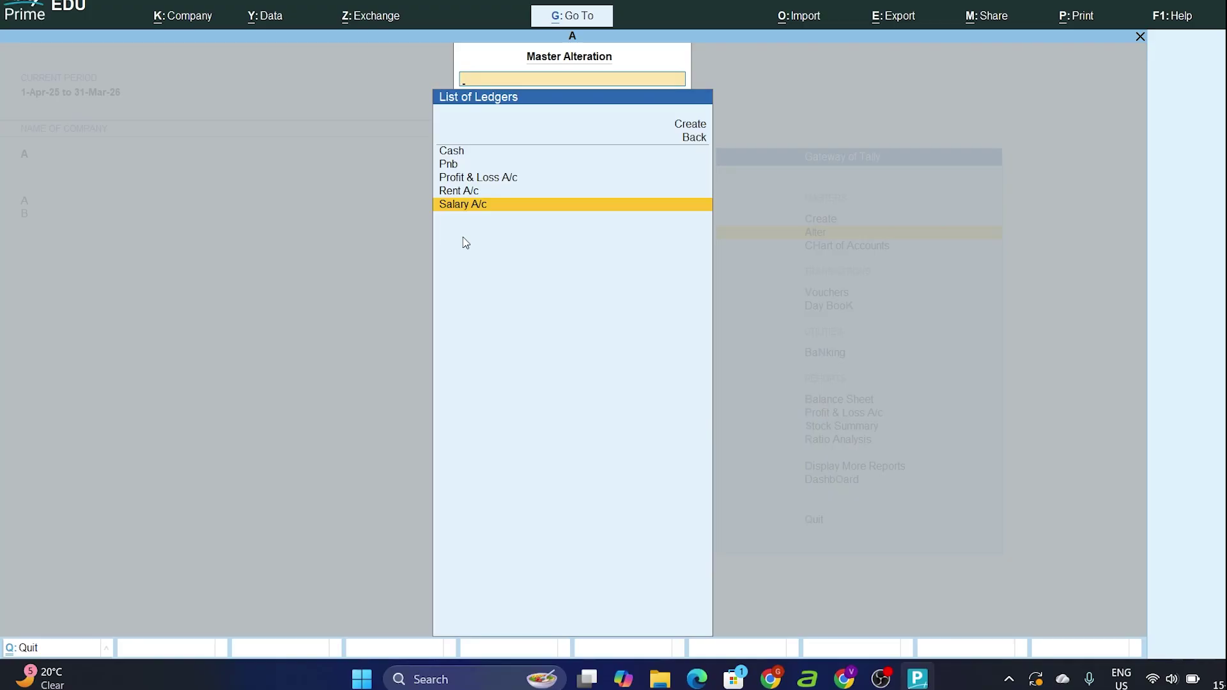
key(Escape)
key(Escape)
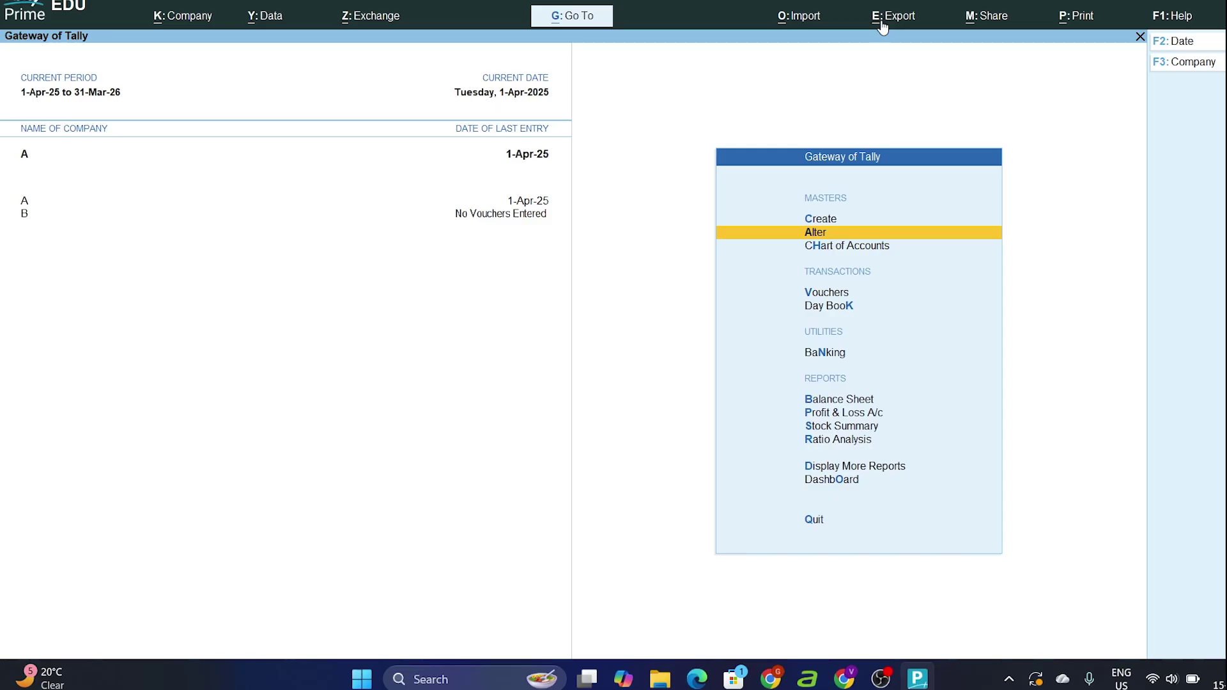
Start a Masters export of company A's data and open its export configuration
key(alt)
click(892, 28)
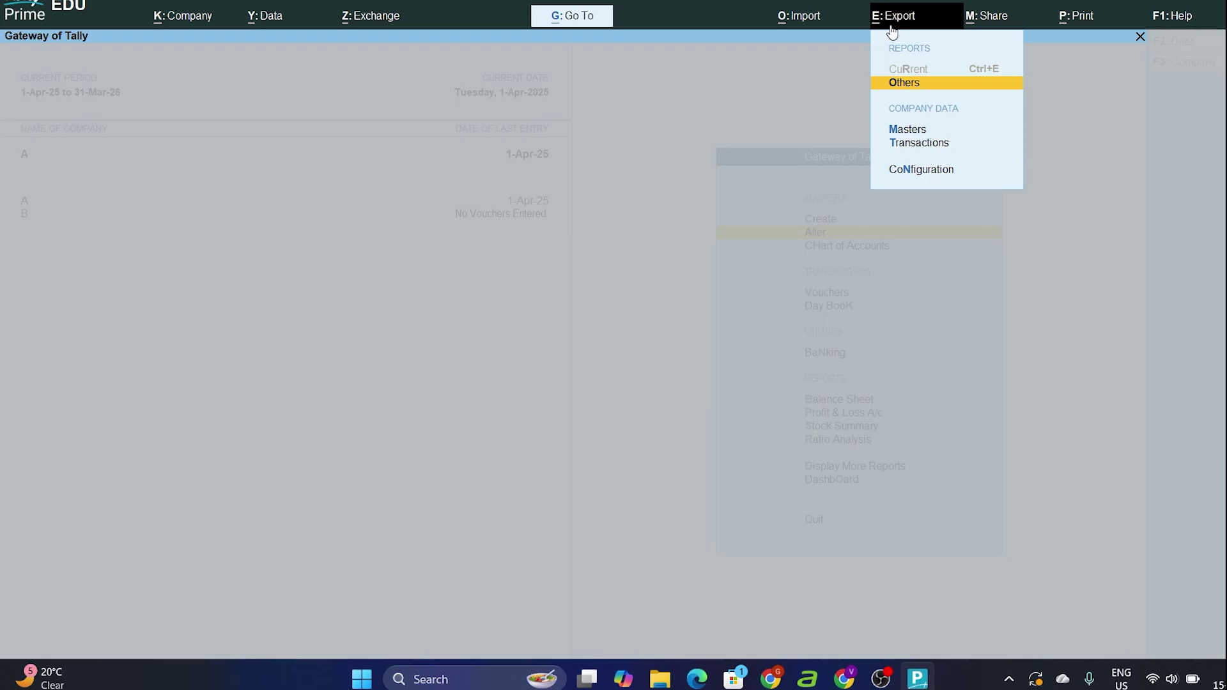
key(Down)
key(Down)
key(Up)
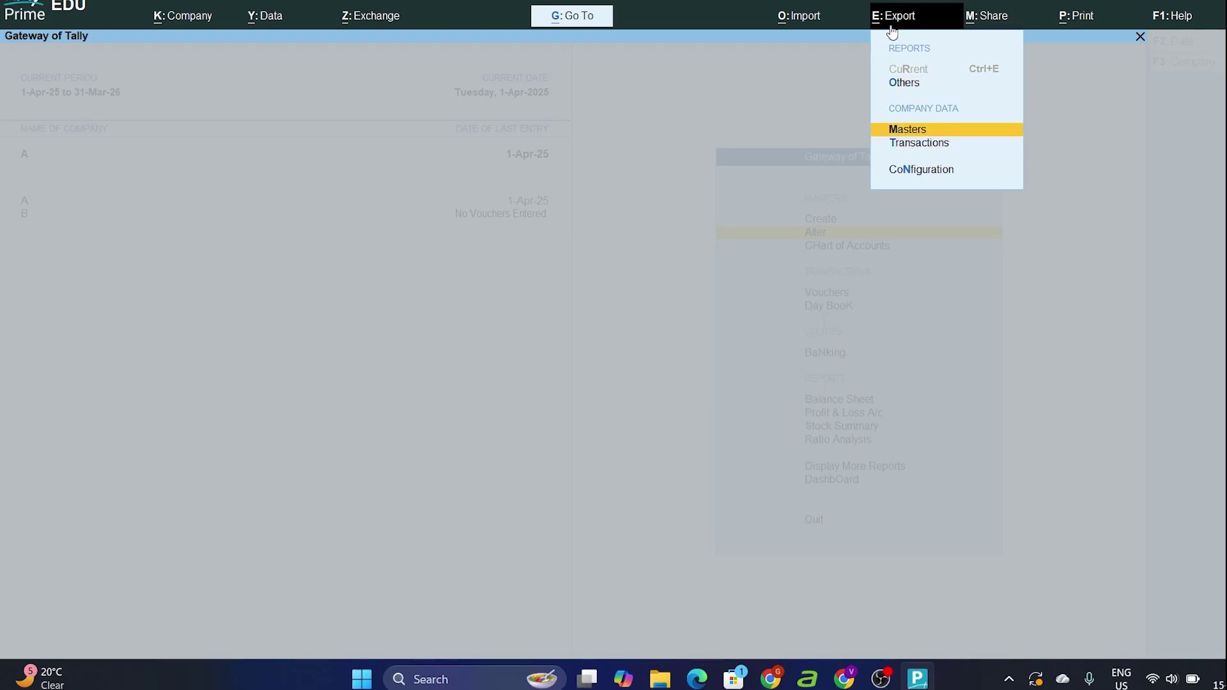
key(Return)
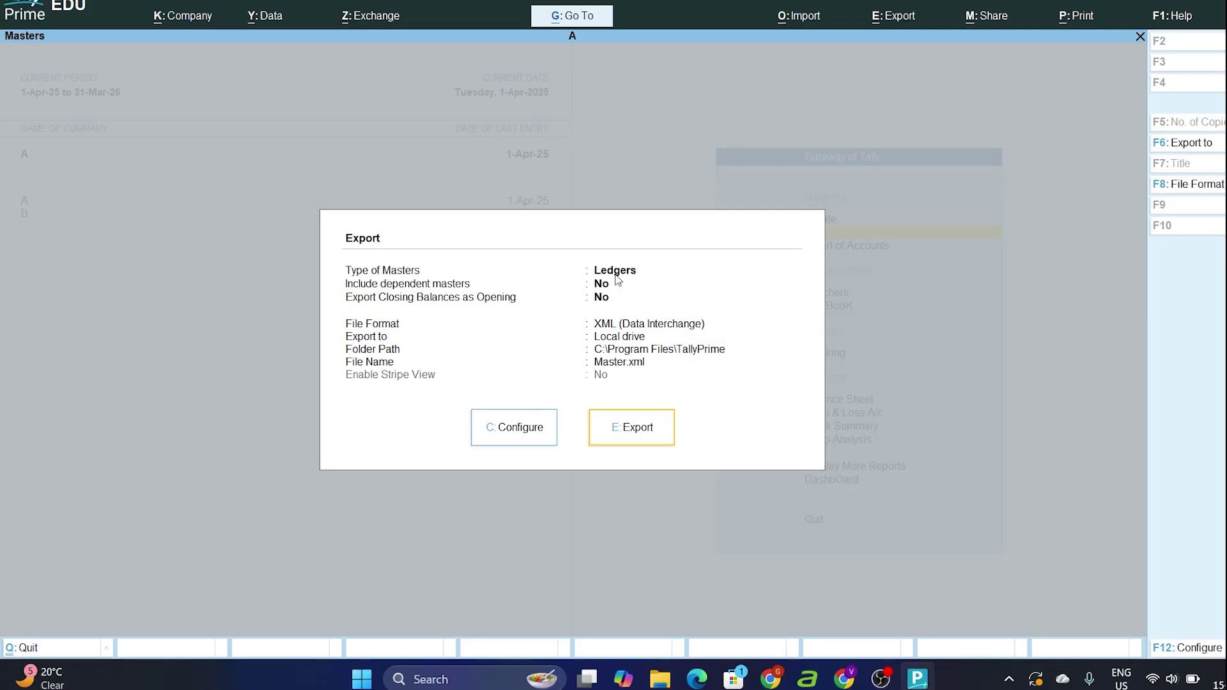
click(517, 438)
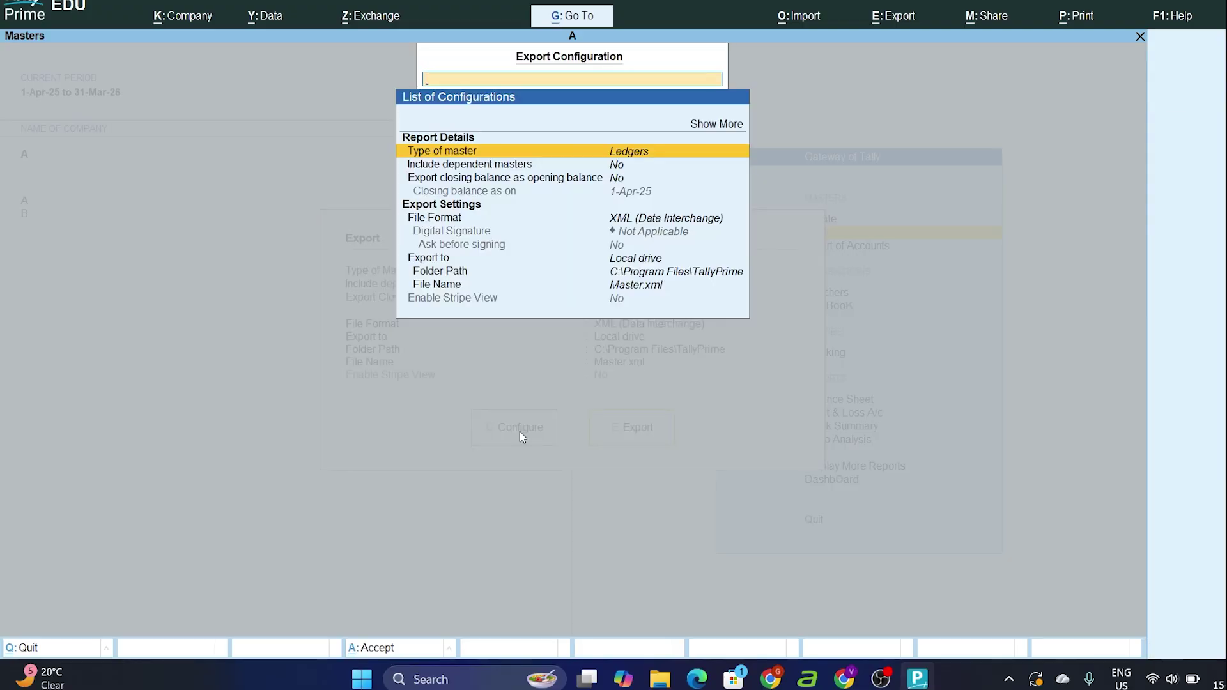
Set the masters export file name to Mas.xml in the export configuration
key(Down)
key(Down)
key(Down)
key(Down)
key(Down)
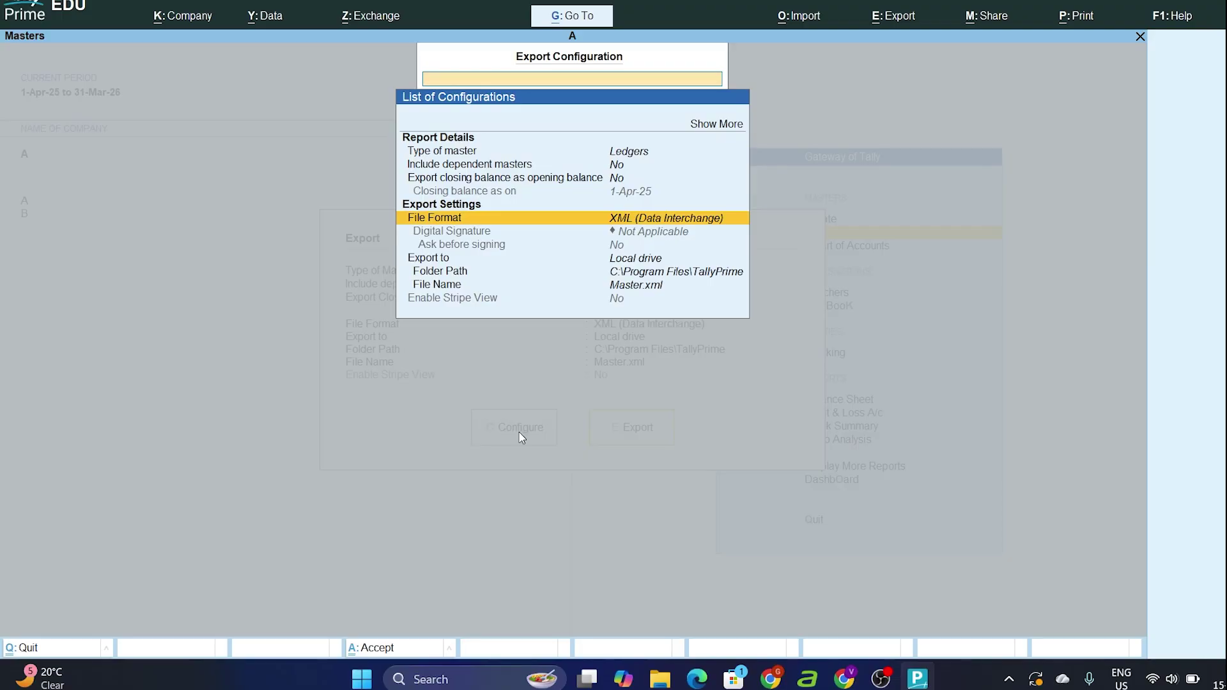
key(Down)
key(Down)
key(Down)
key(Down)
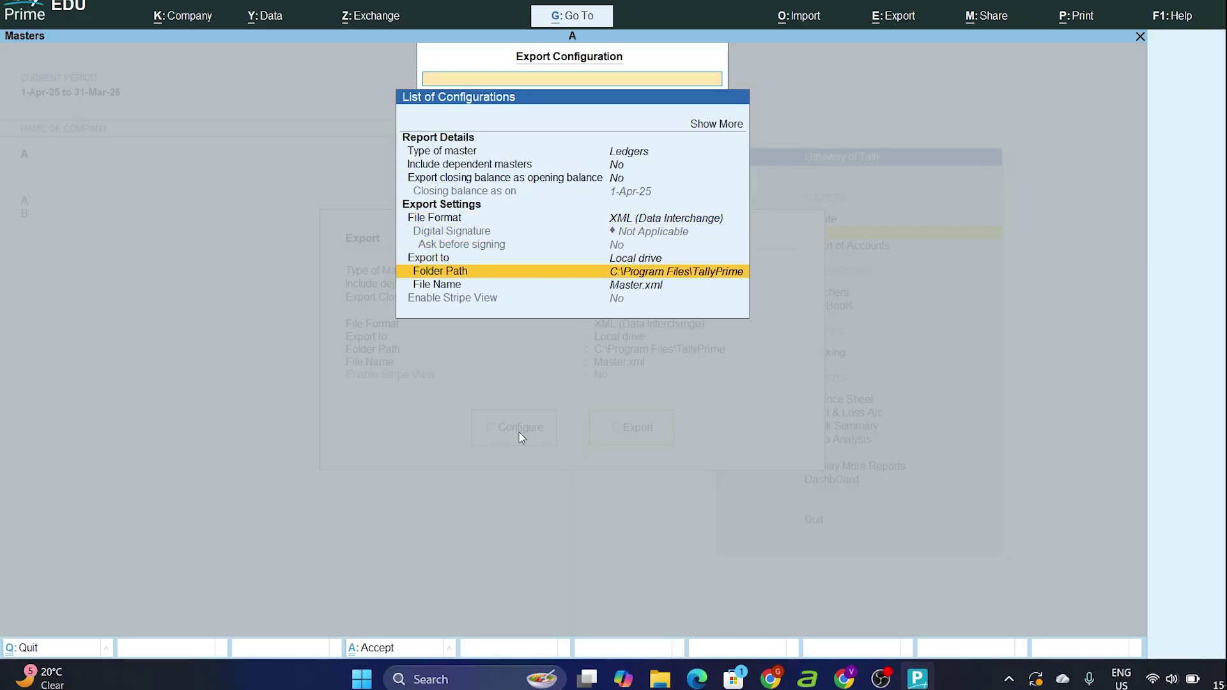
key(Return)
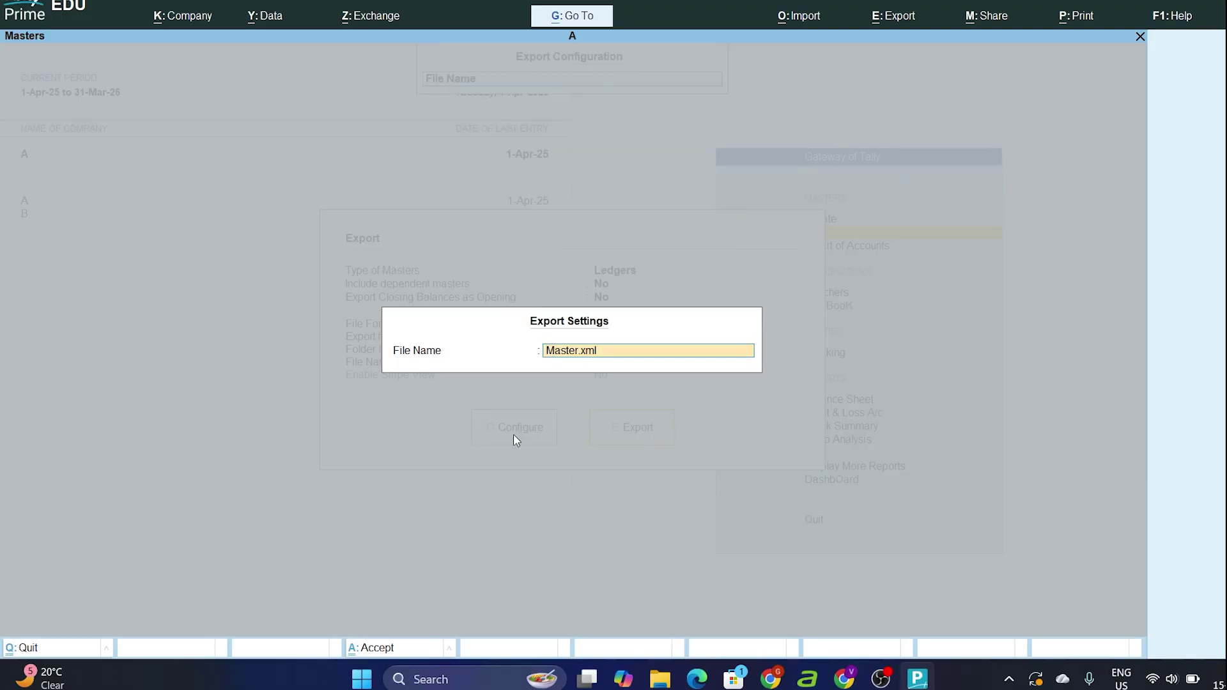
key(Right)
key(Right)
key(Right)
key(Right)
key(Right)
key(Right)
key(BackSpace)
key(BackSpace)
key(BackSpace)
key(Return)
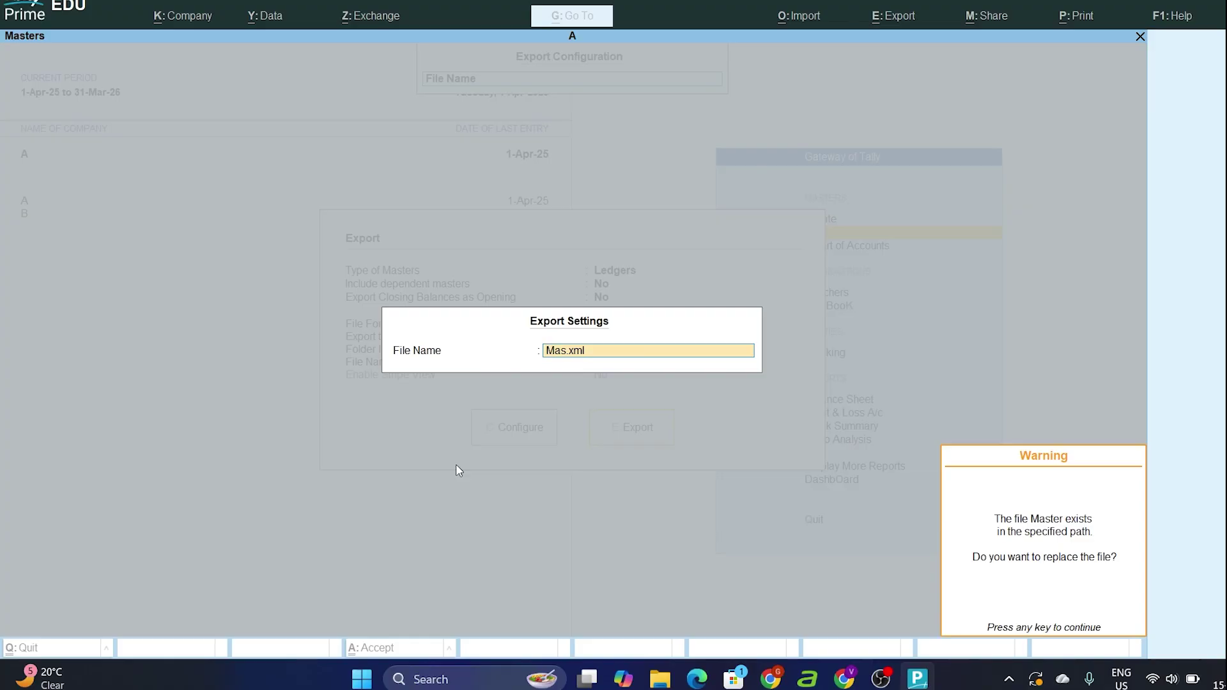
key(Return)
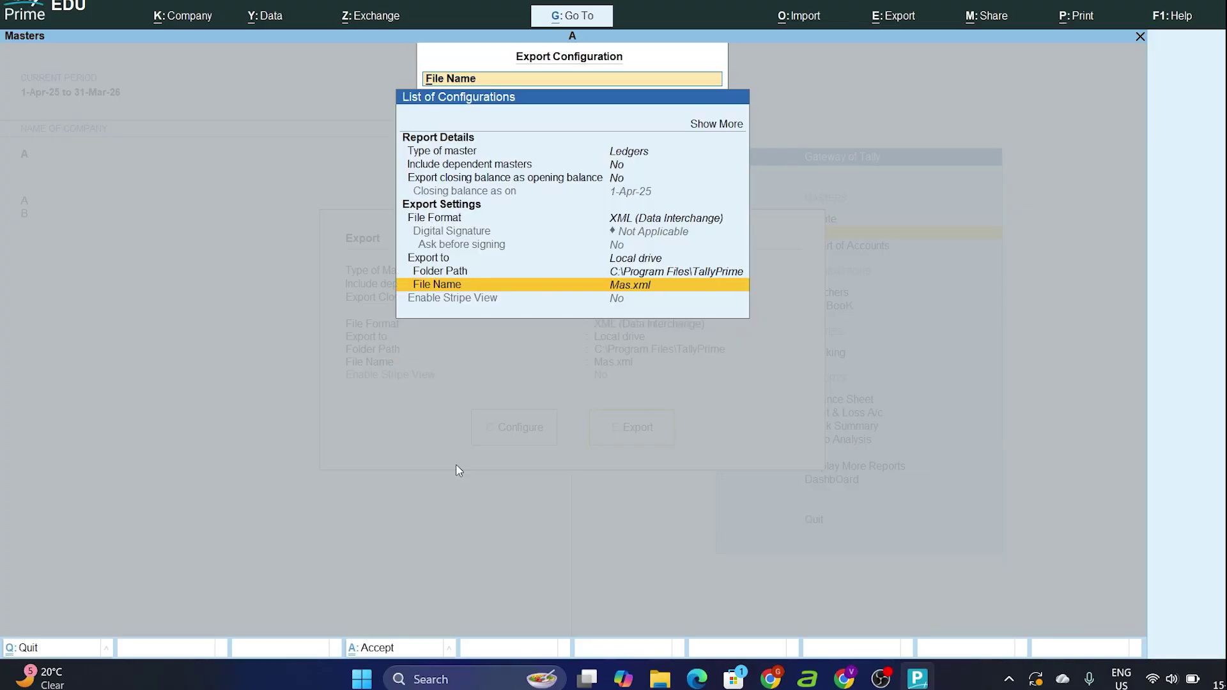
Set the masters export file name to Mat.xml and accept the export configuration
key(Return)
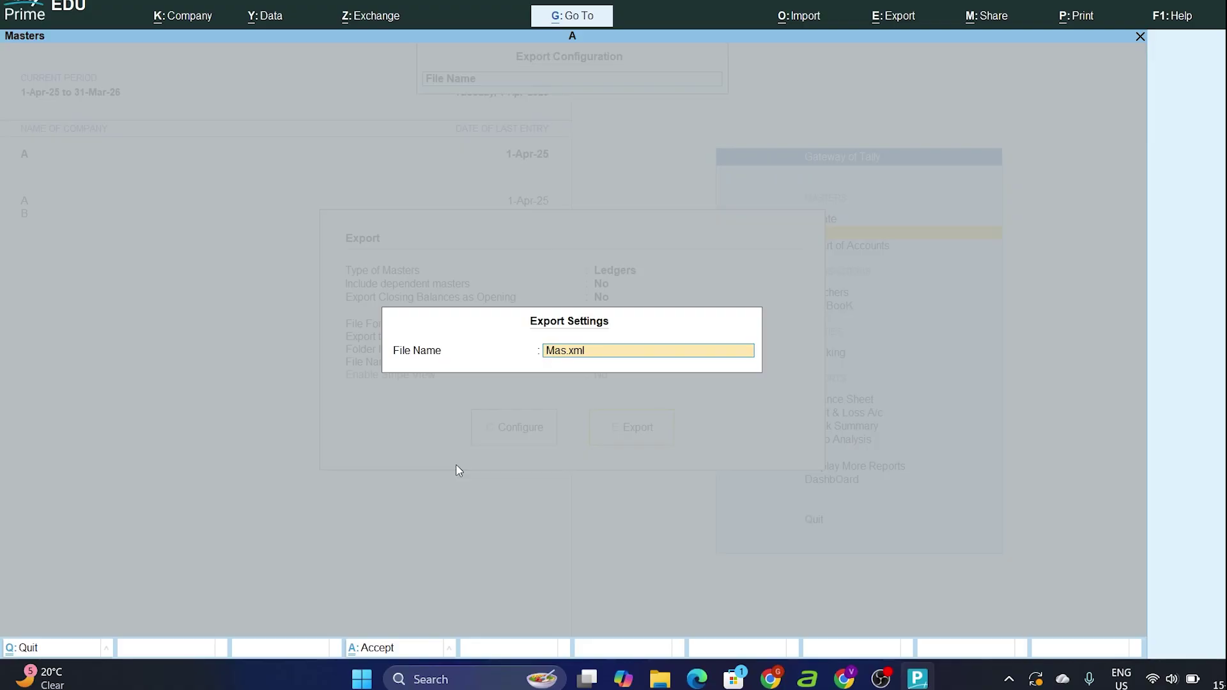
key(Right)
key(Right)
key(Right)
key(Right)
key(Left)
key(BackSpace)
text(t)
key(Return)
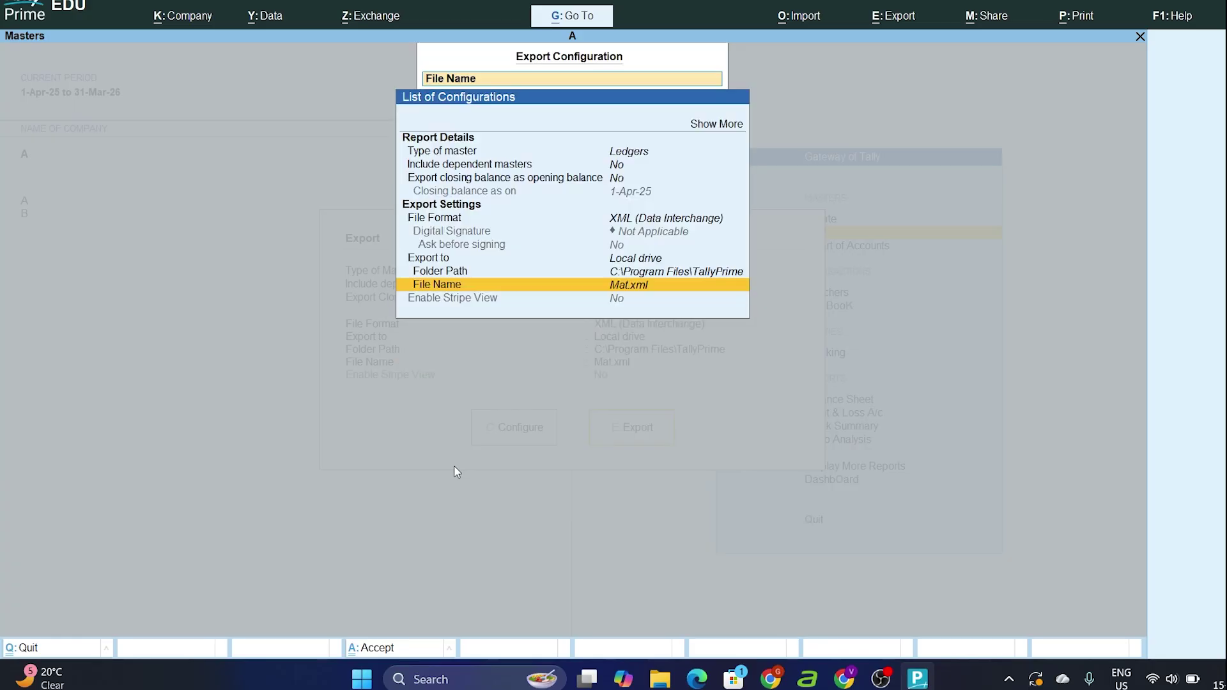
key(ctrl+a)
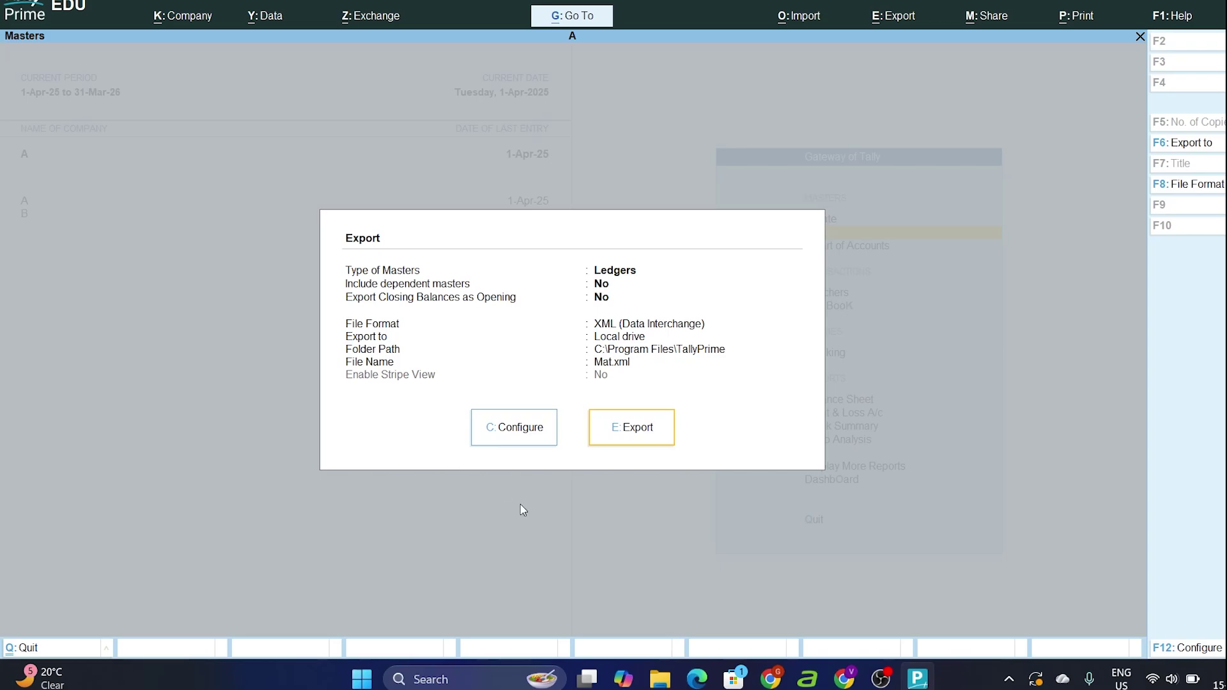
Export company A's ledger masters, check the TallyPrime folder in File Explorer for the file, and return to TallyPrime
click(646, 433)
key(alt+Tab)
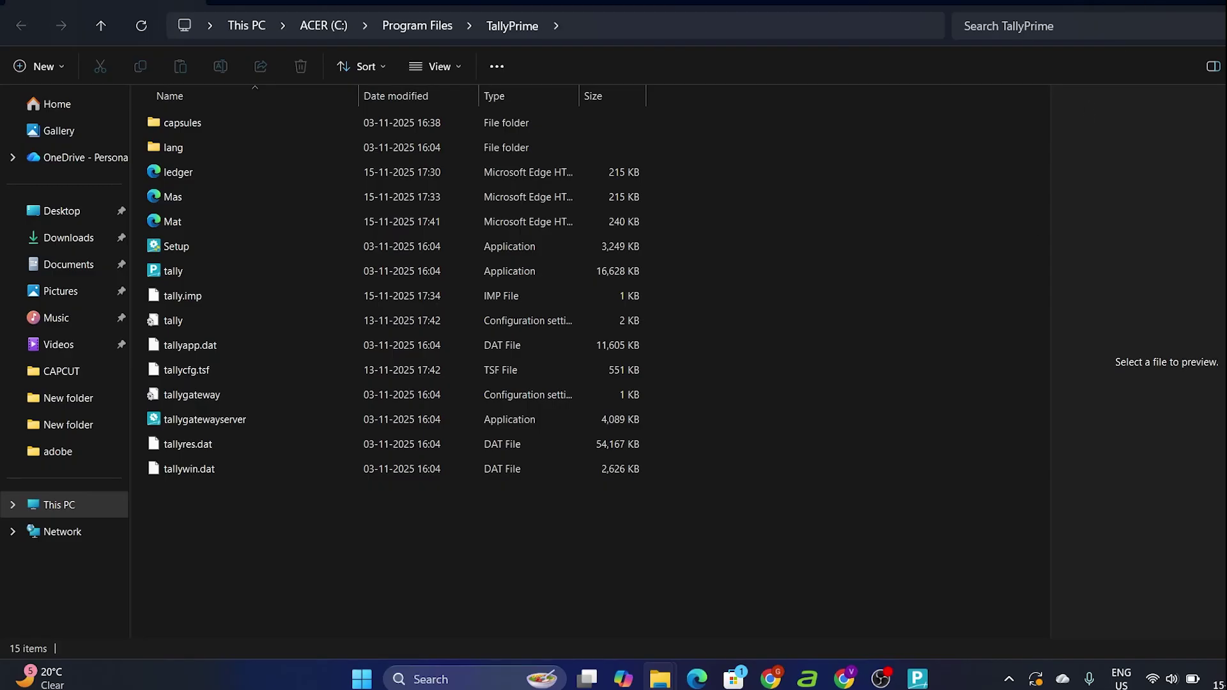
key(alt+Tab)
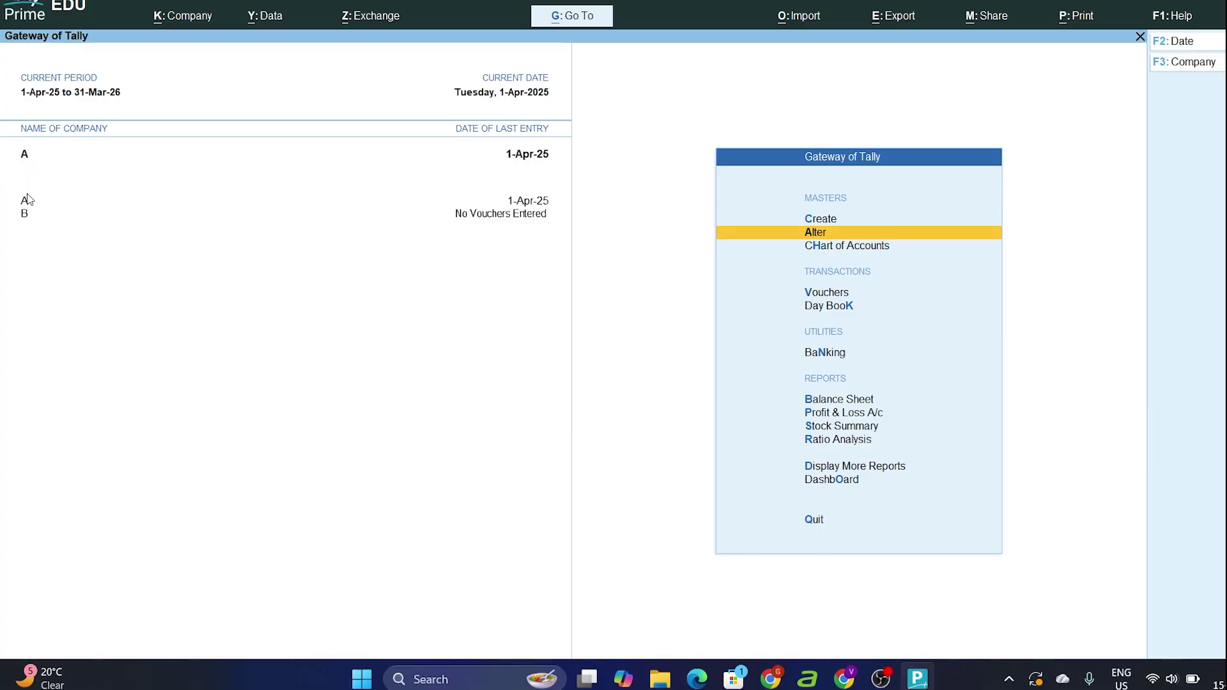
Make B the active company and start a Masters import in XML format with Mat.xml as the file to import
click(24, 217)
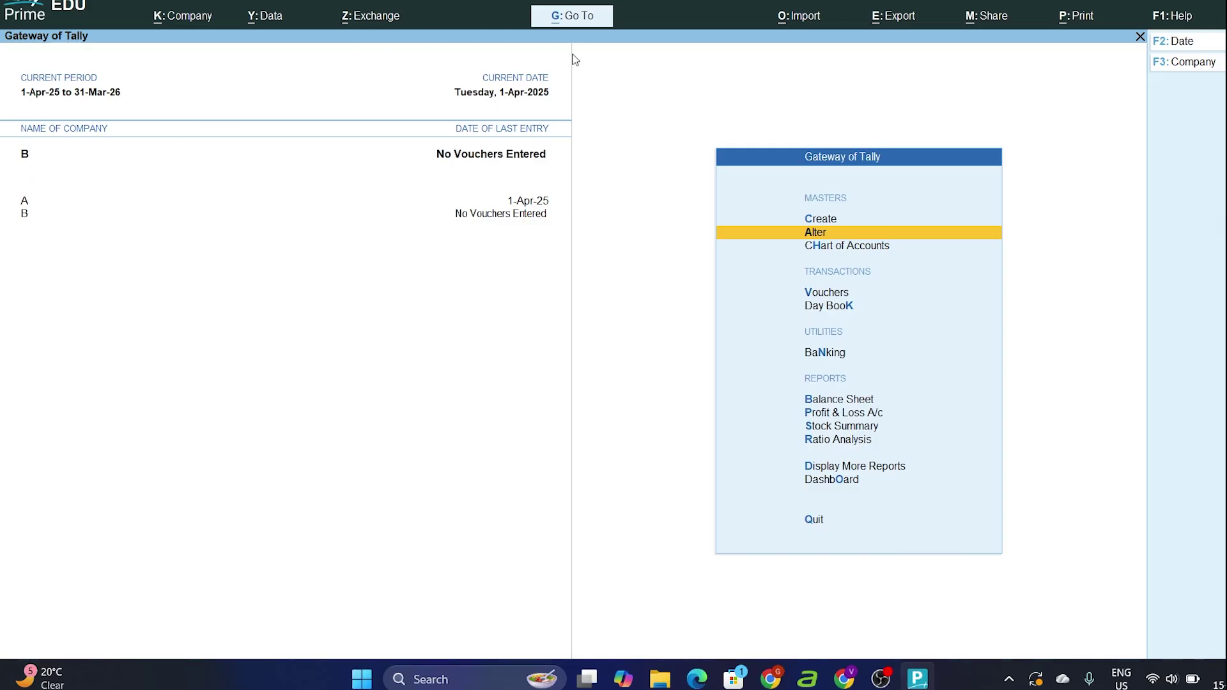
click(808, 21)
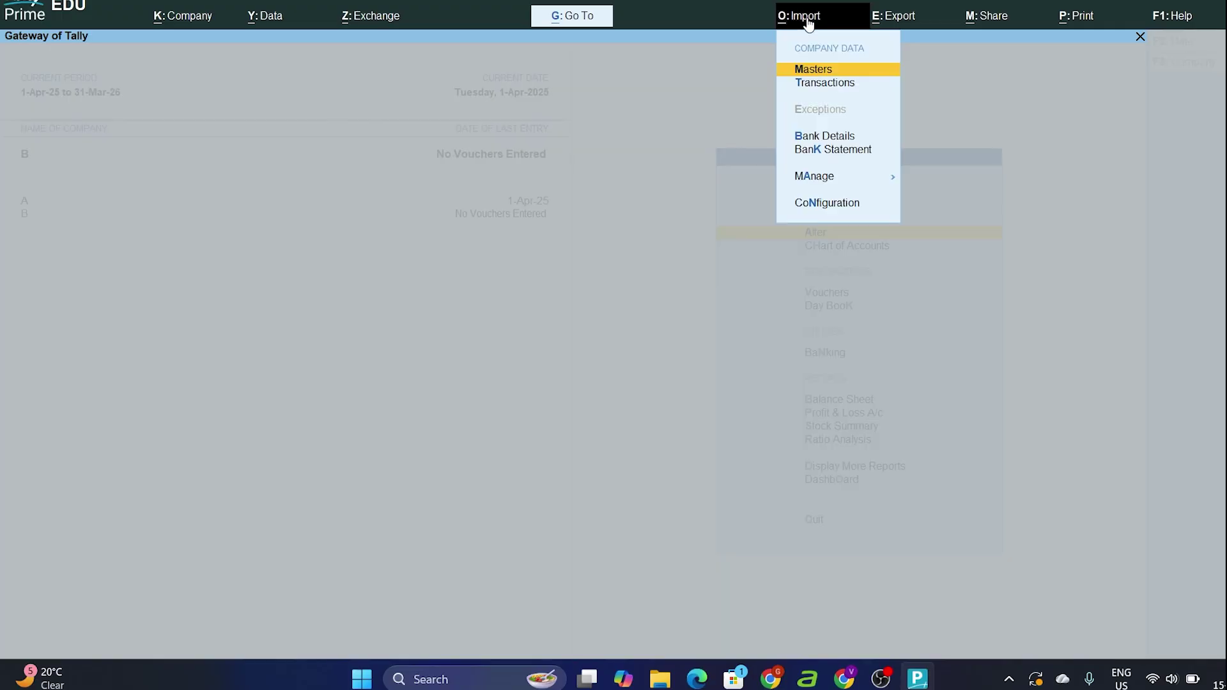
click(827, 74)
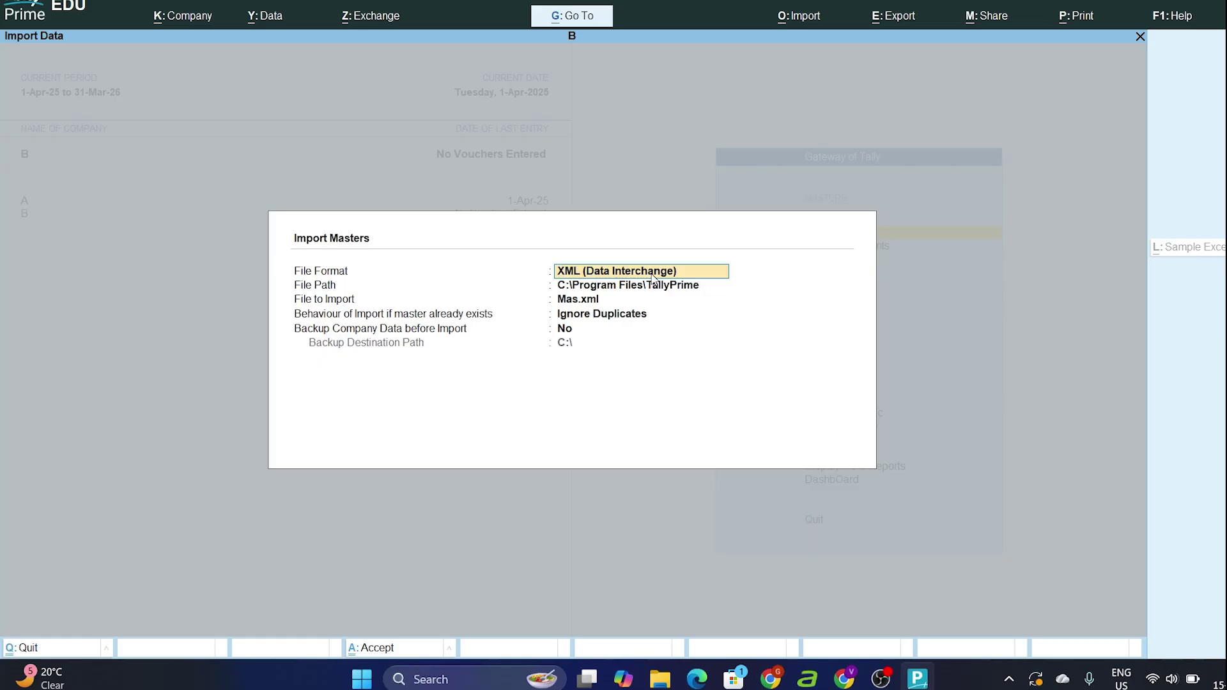
key(Return)
key(Return)
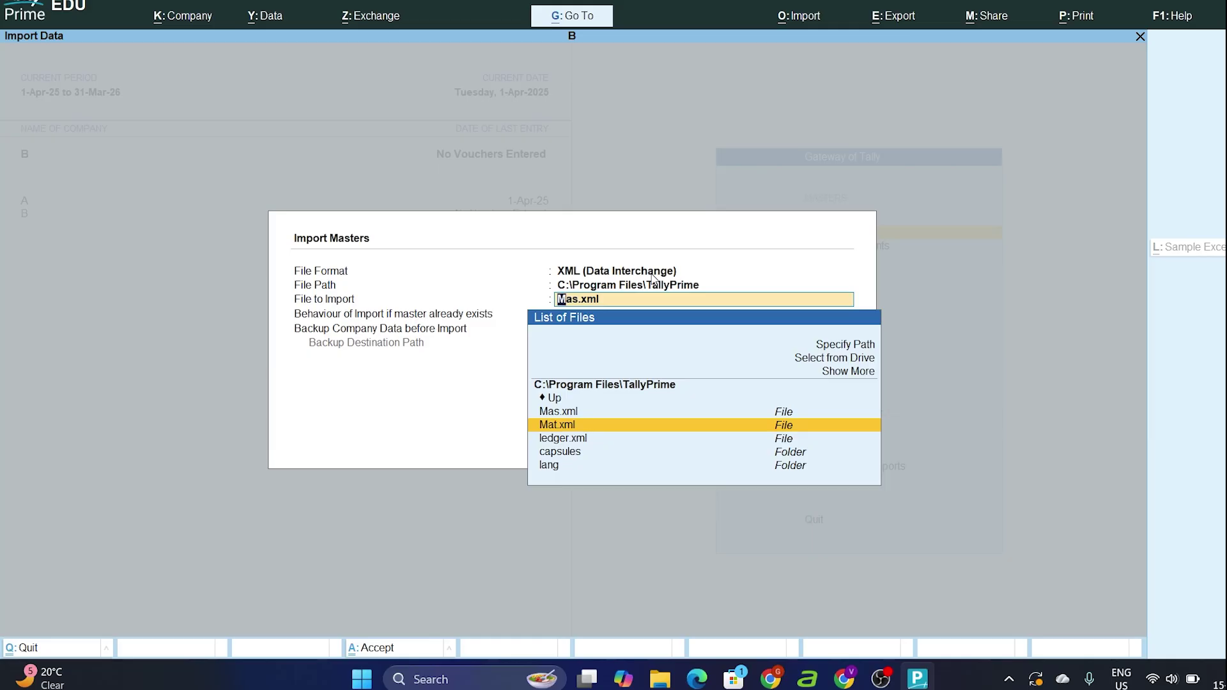
key(Return)
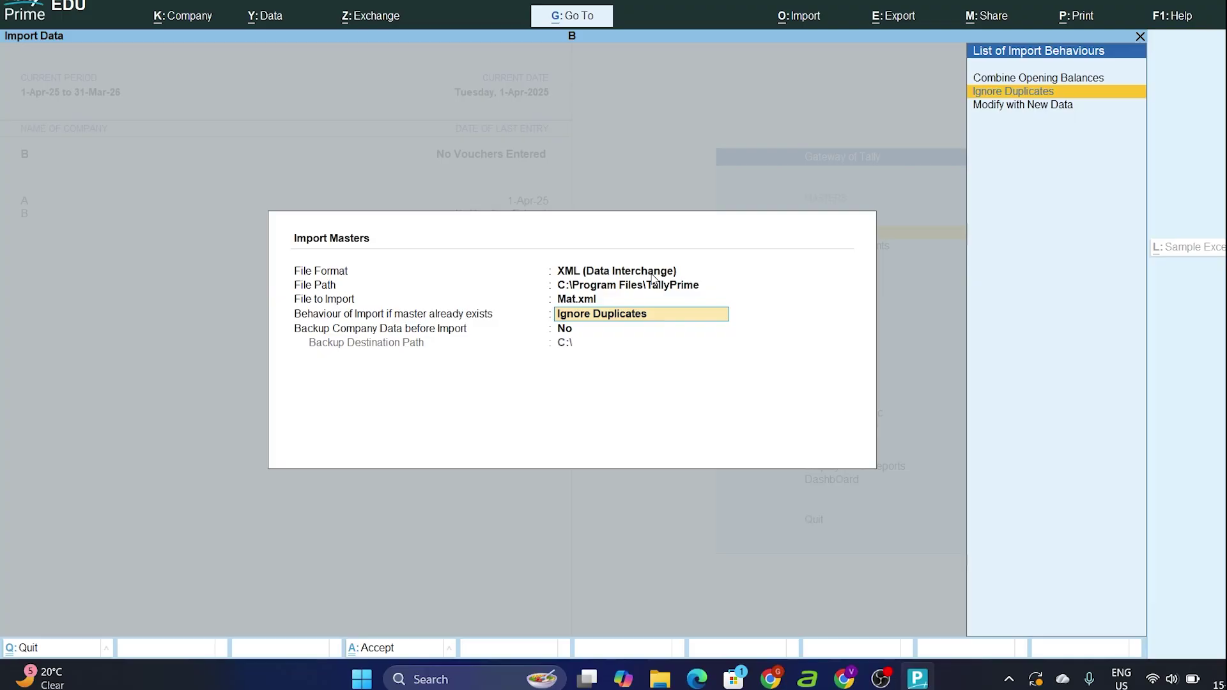
Set the import behaviour for existing masters to Combine Opening Balances and run the import into company B
key(Up)
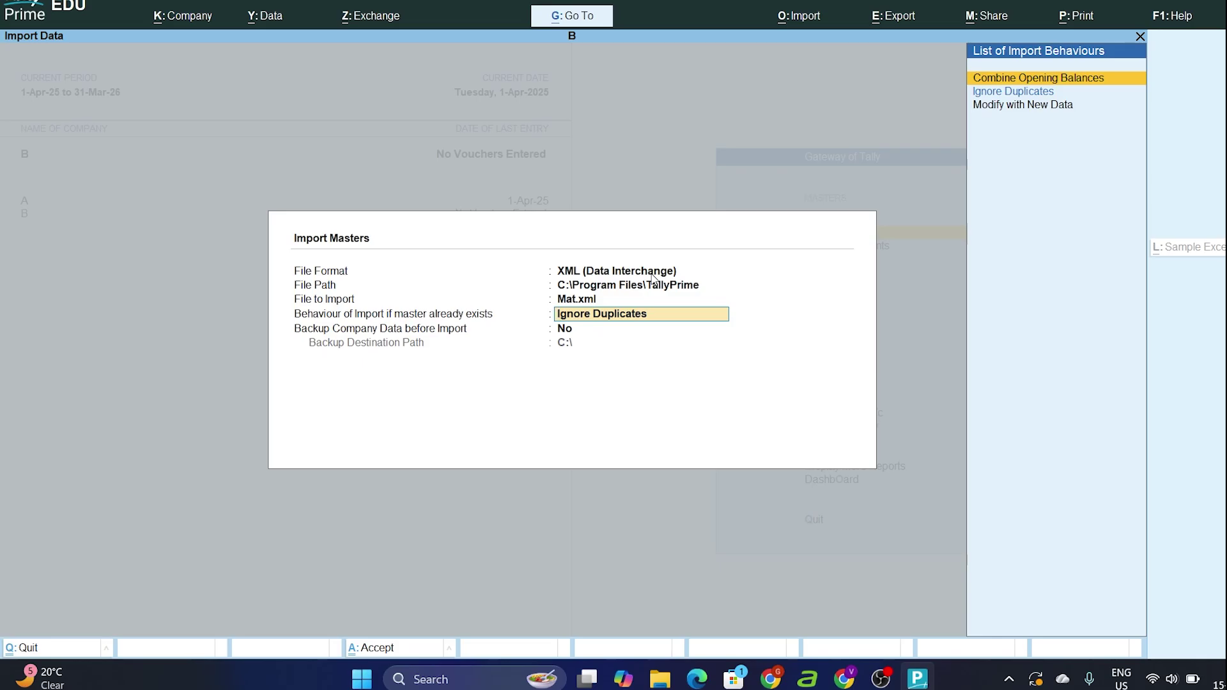
key(Return)
key(Return)
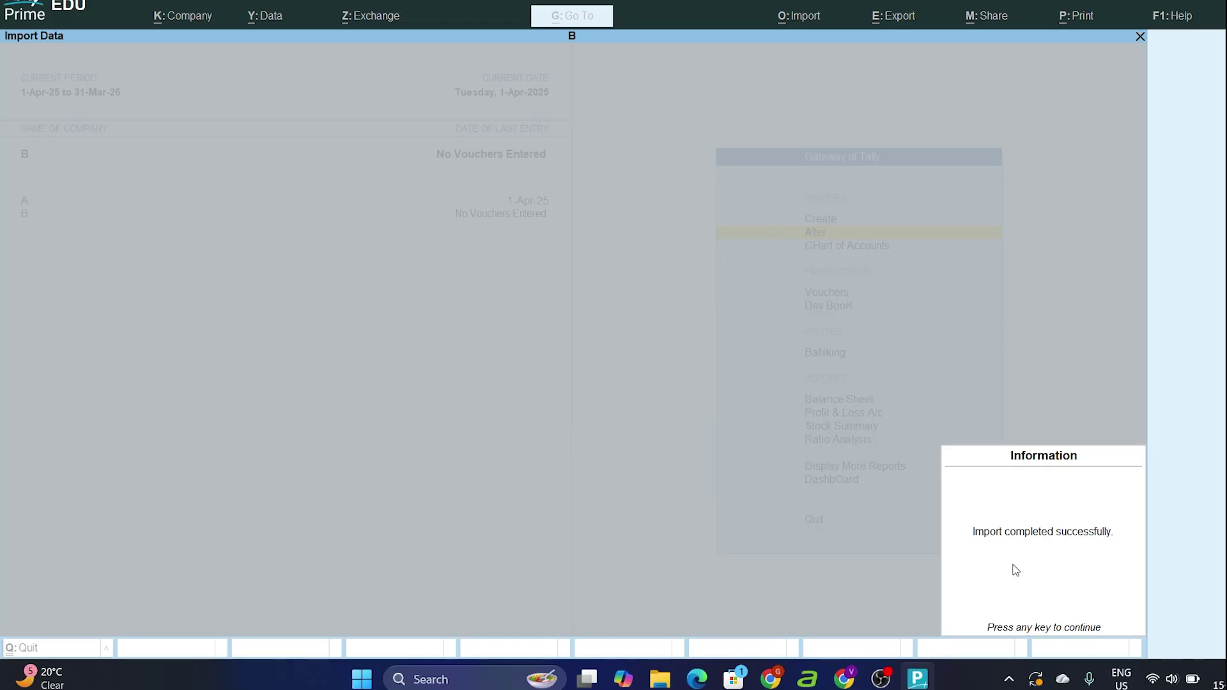
click(1105, 543)
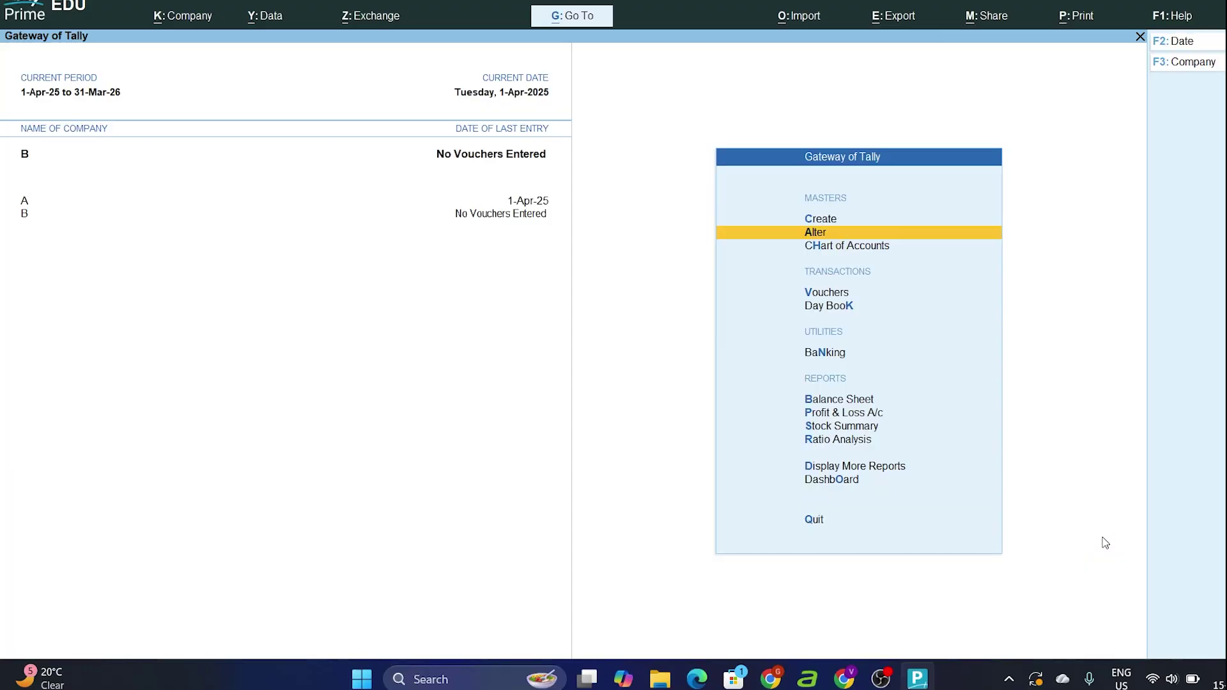
Review company B's list of ledgers in Master Alteration without changing any of them
key(Return)
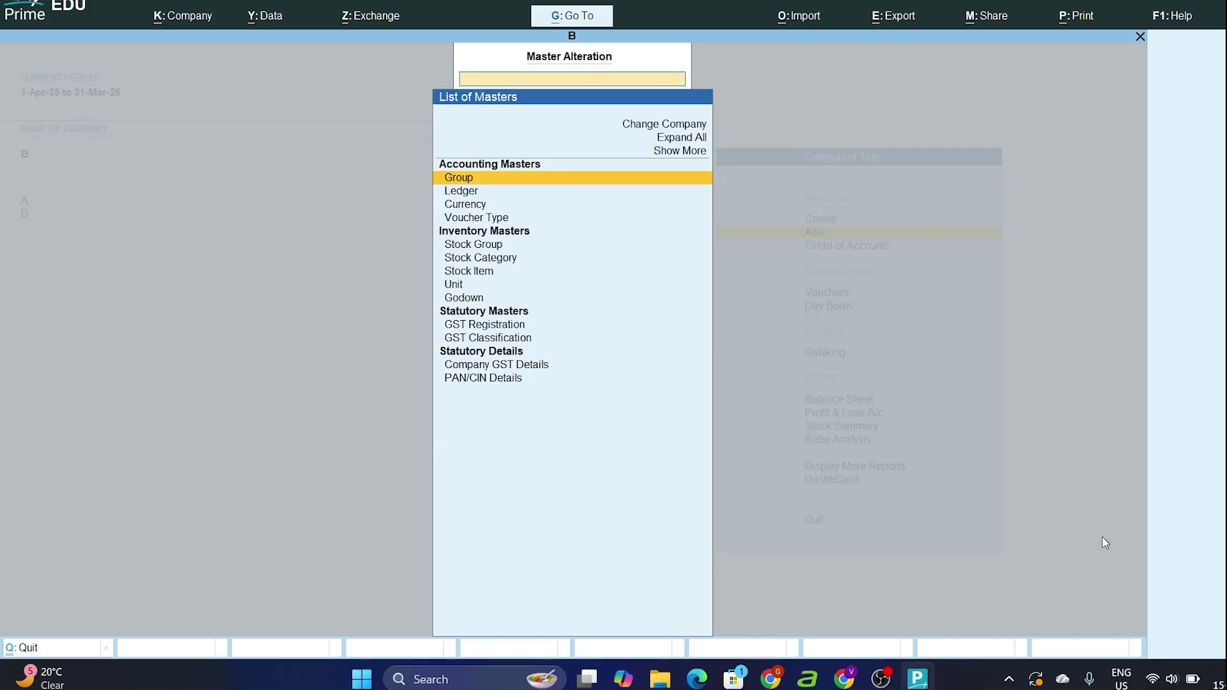
key(Down)
key(Return)
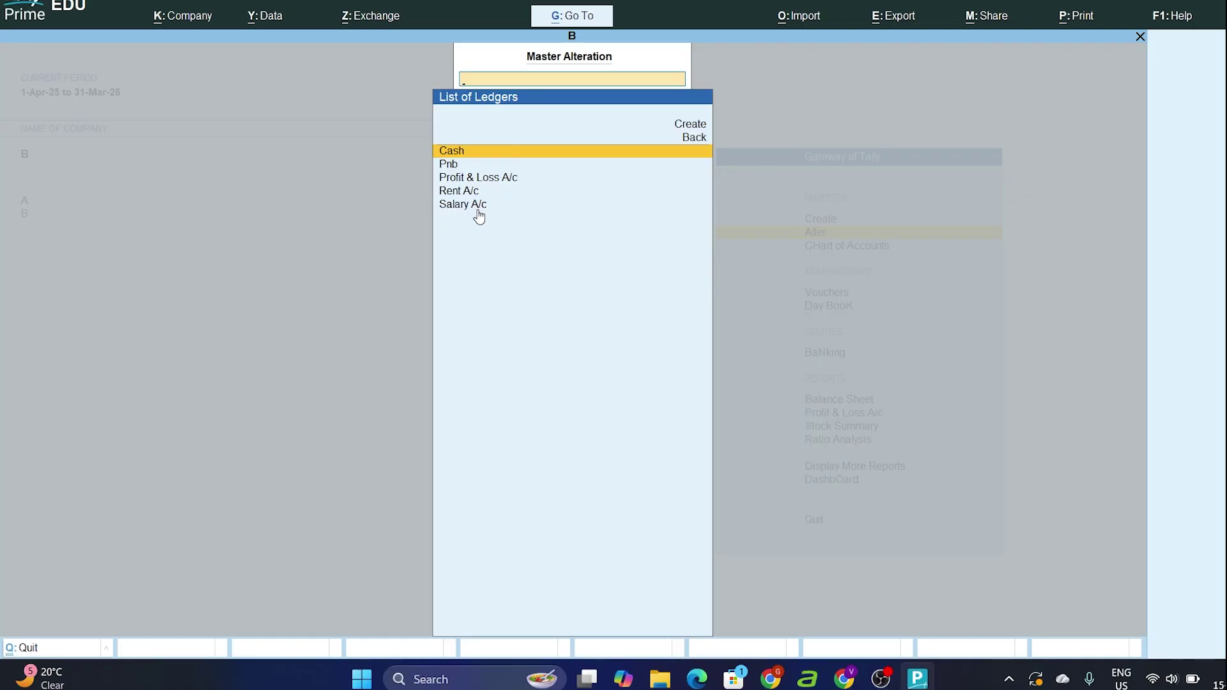
key(Escape)
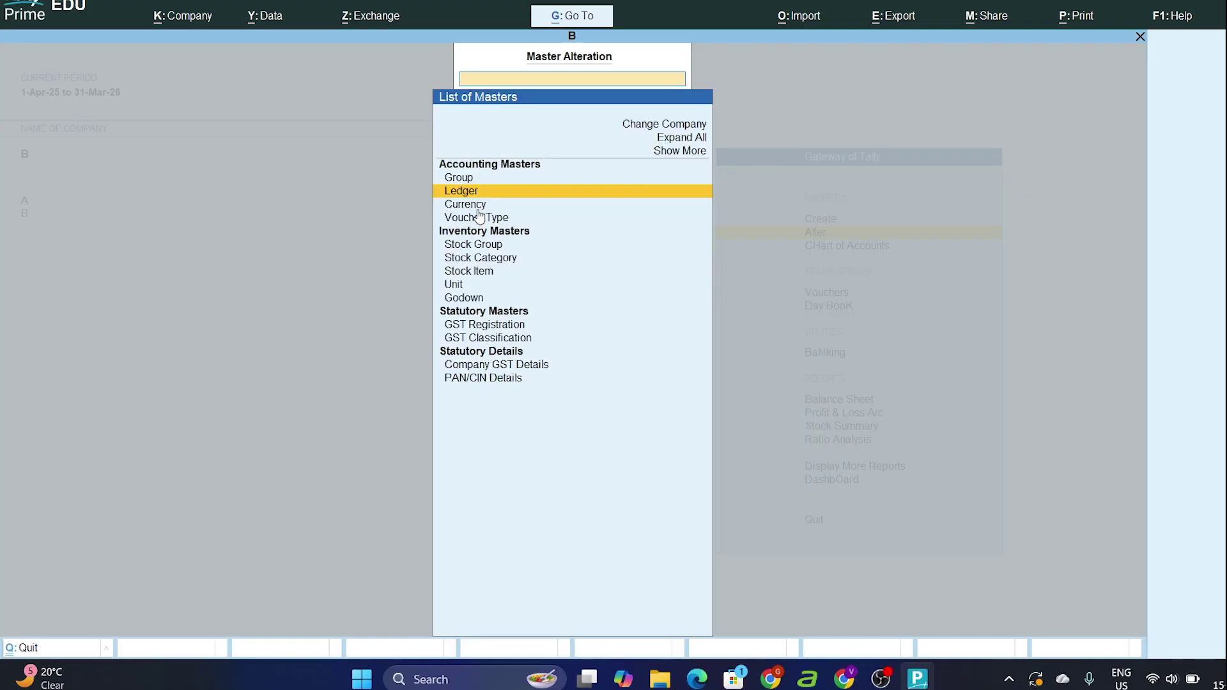
key(Escape)
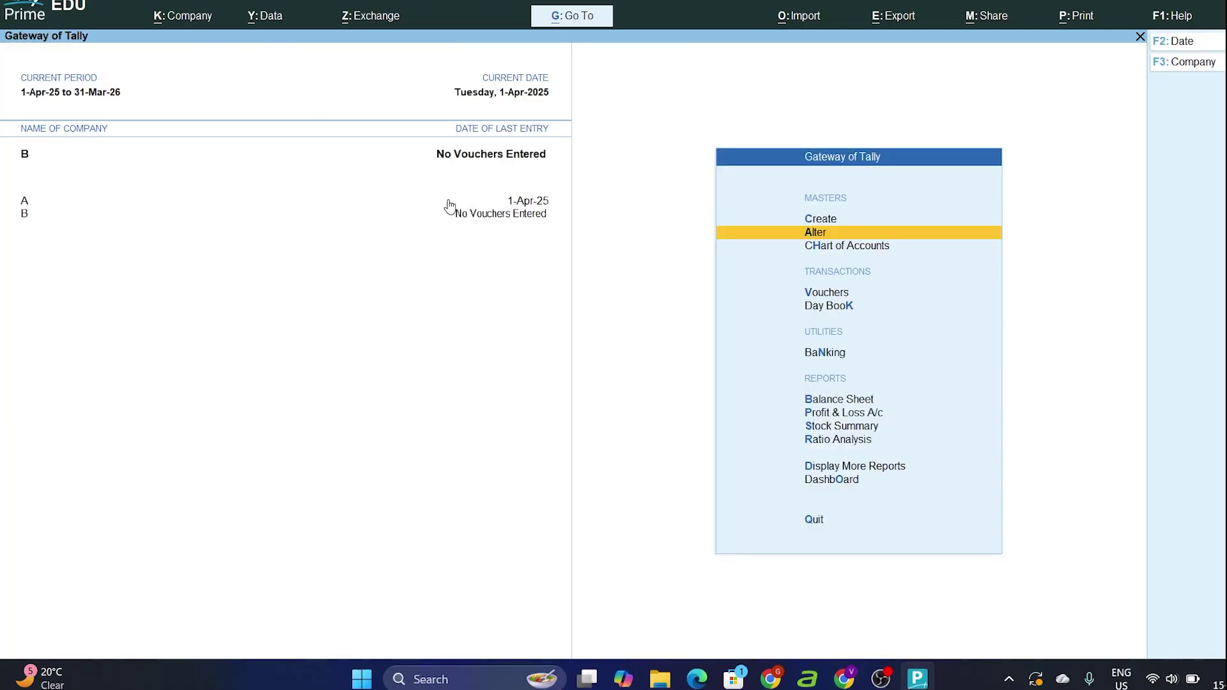
Switch to company A and review its vouchers in the Day Book
click(24, 205)
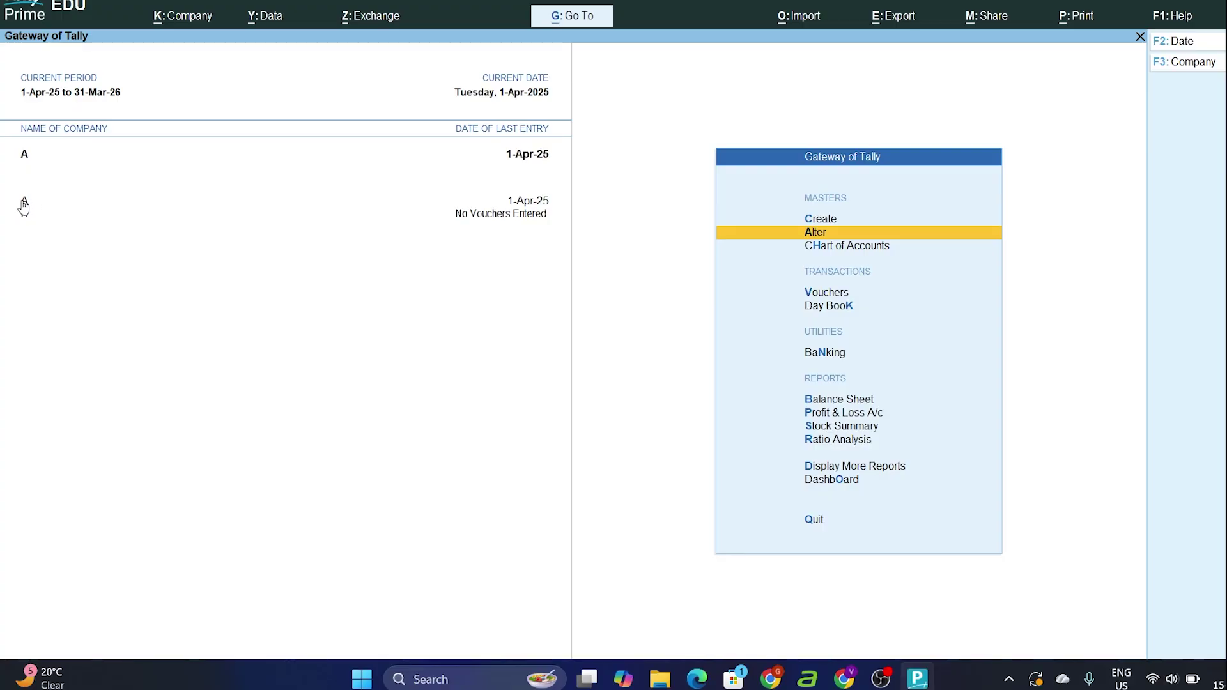
key(Down)
key(Down)
key(Down)
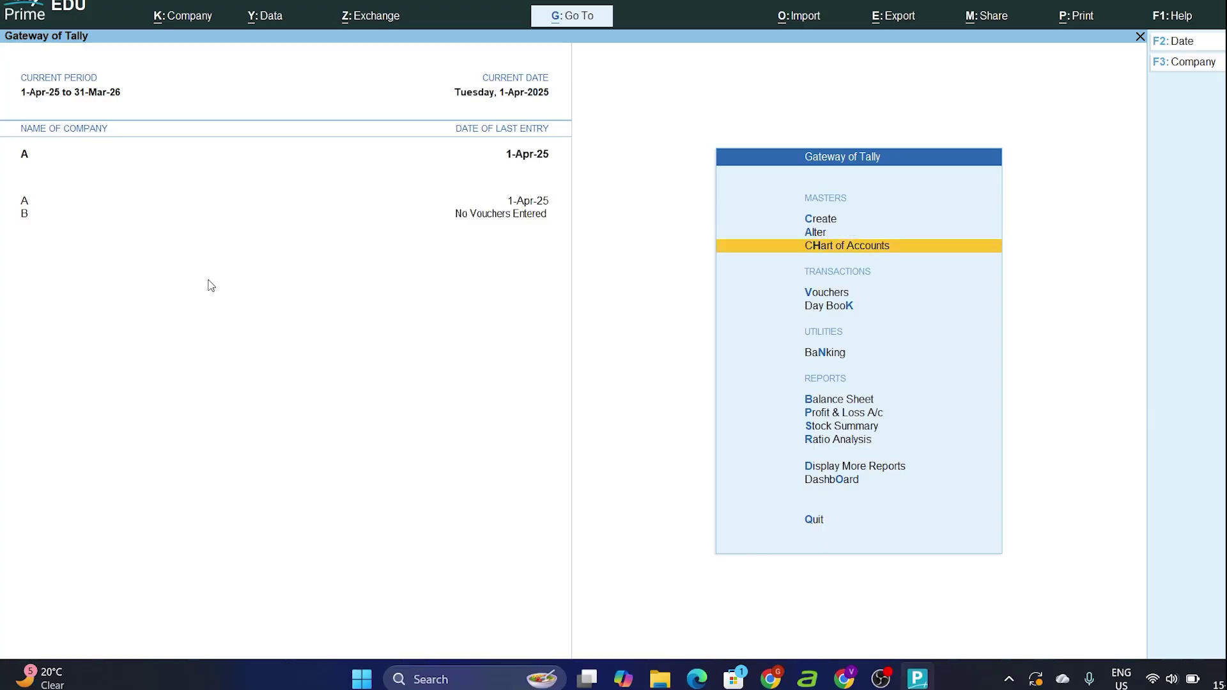
key(Return)
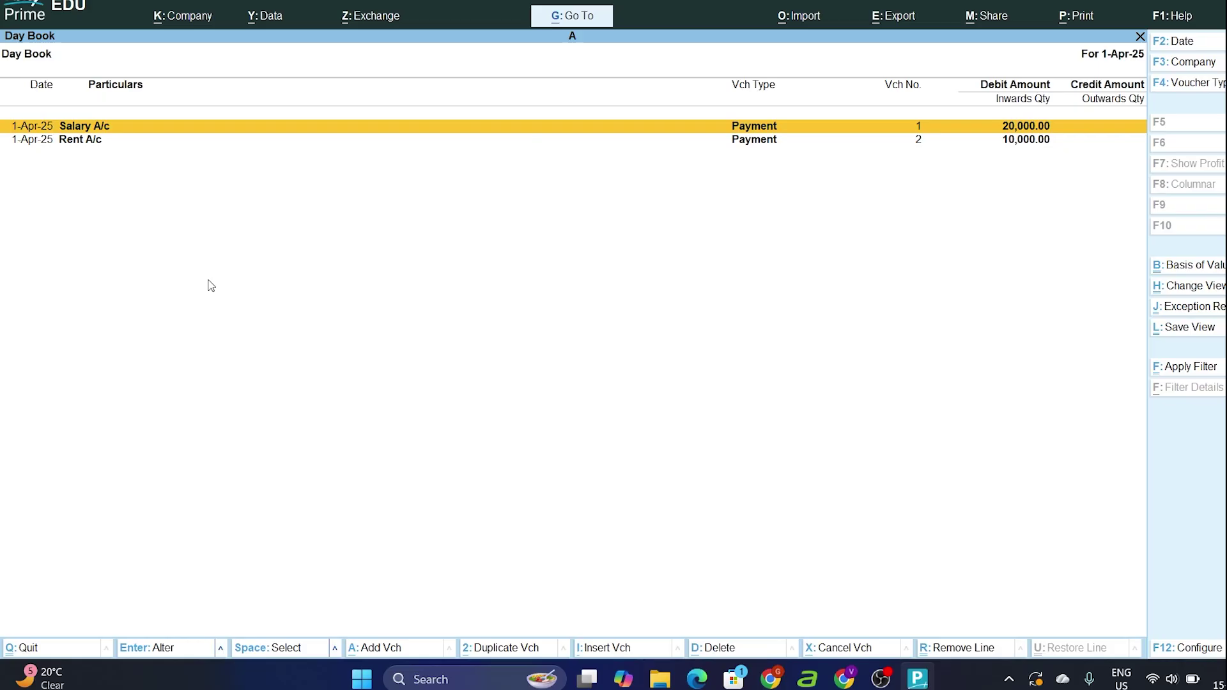
key(Escape)
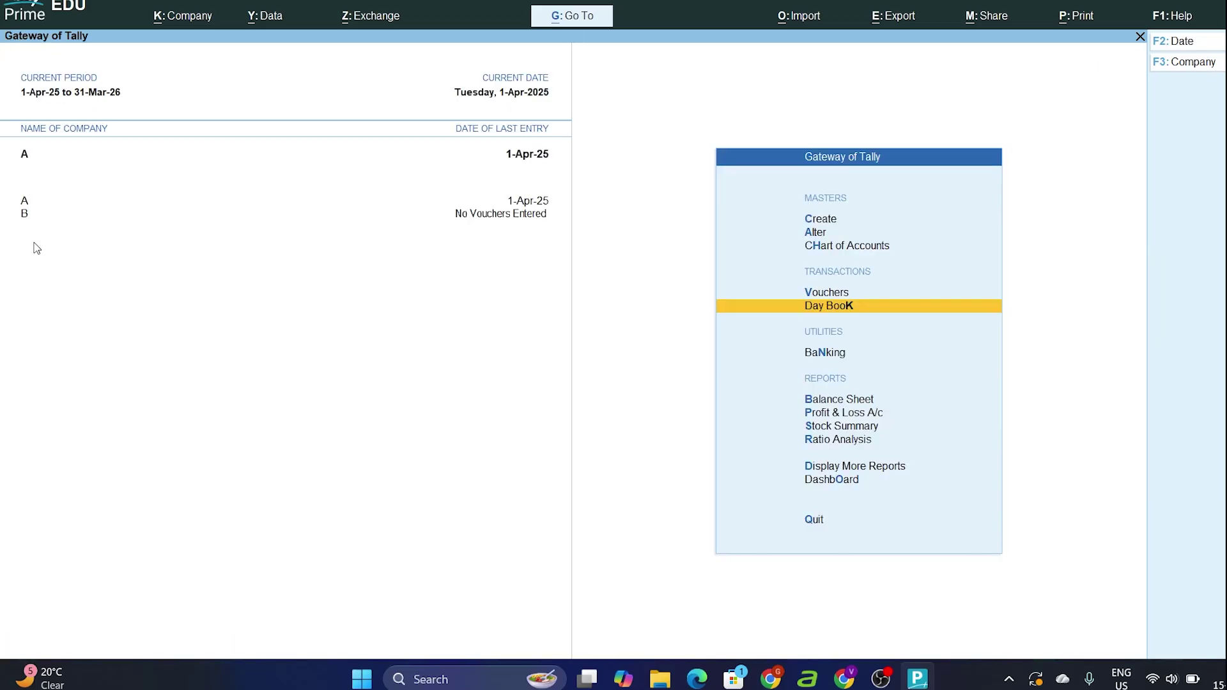
Switch to company B and check its Day Book for vouchers
click(26, 219)
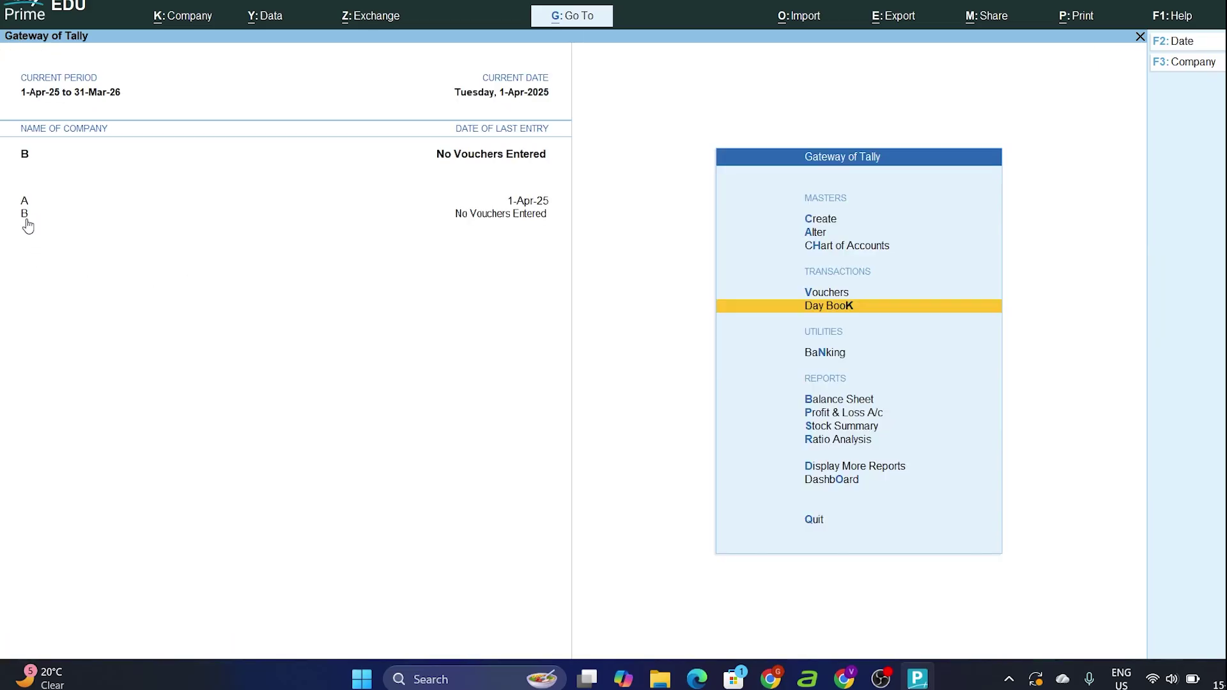
key(Down)
key(Up)
key(Return)
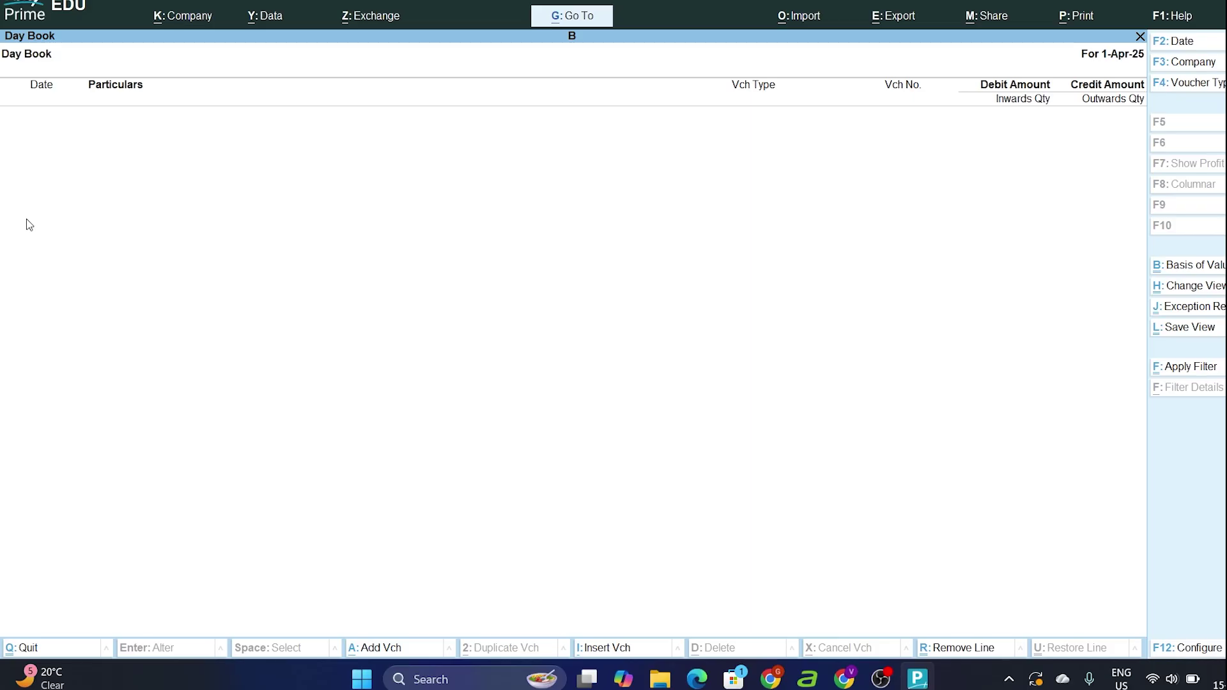
key(Escape)
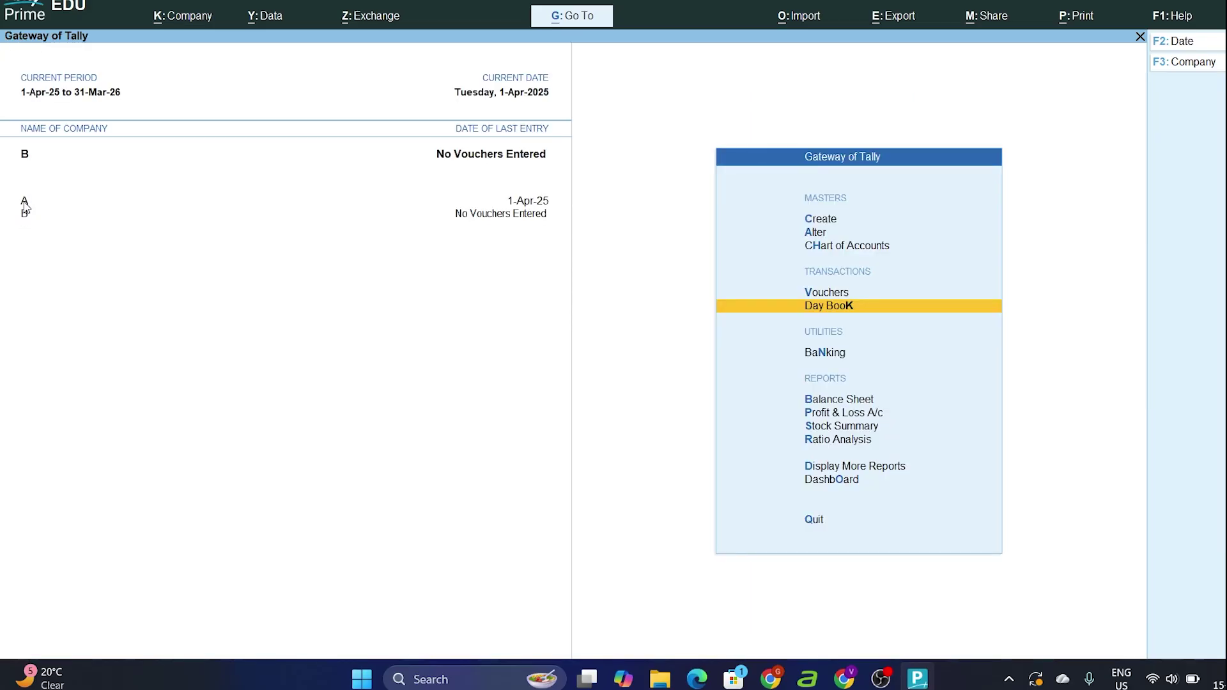
Make A the active company and start a Transactions export of its data
click(25, 202)
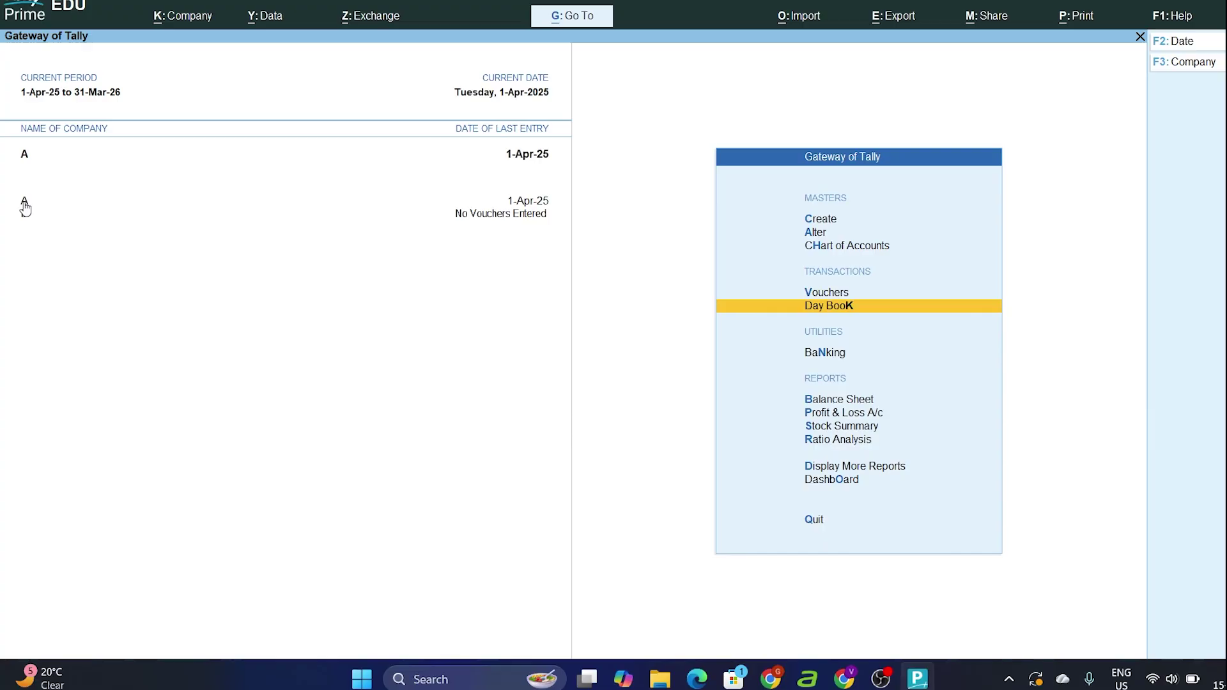
click(892, 18)
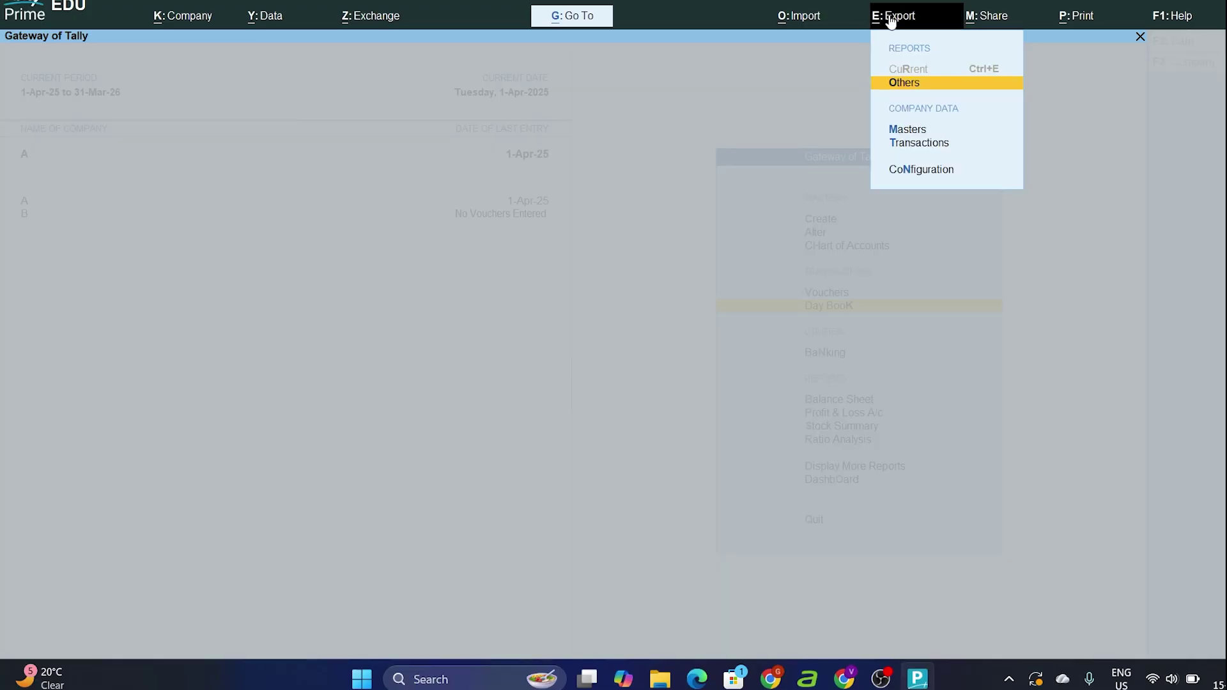
key(Down)
key(Down)
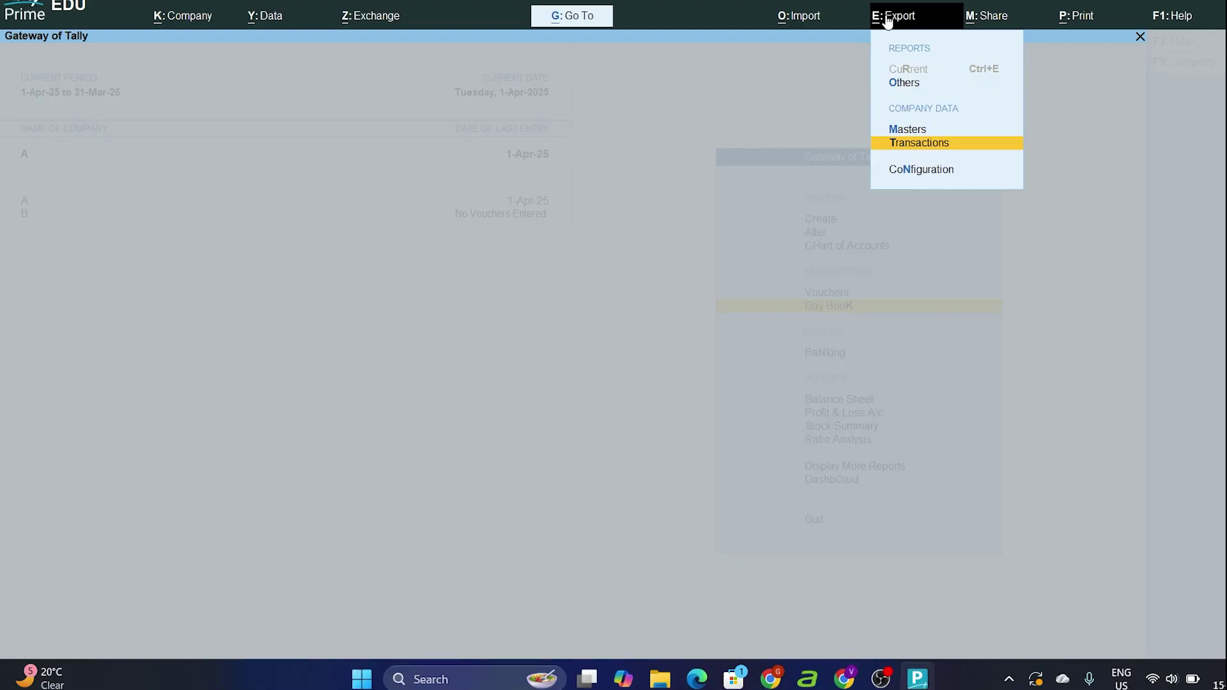
key(Return)
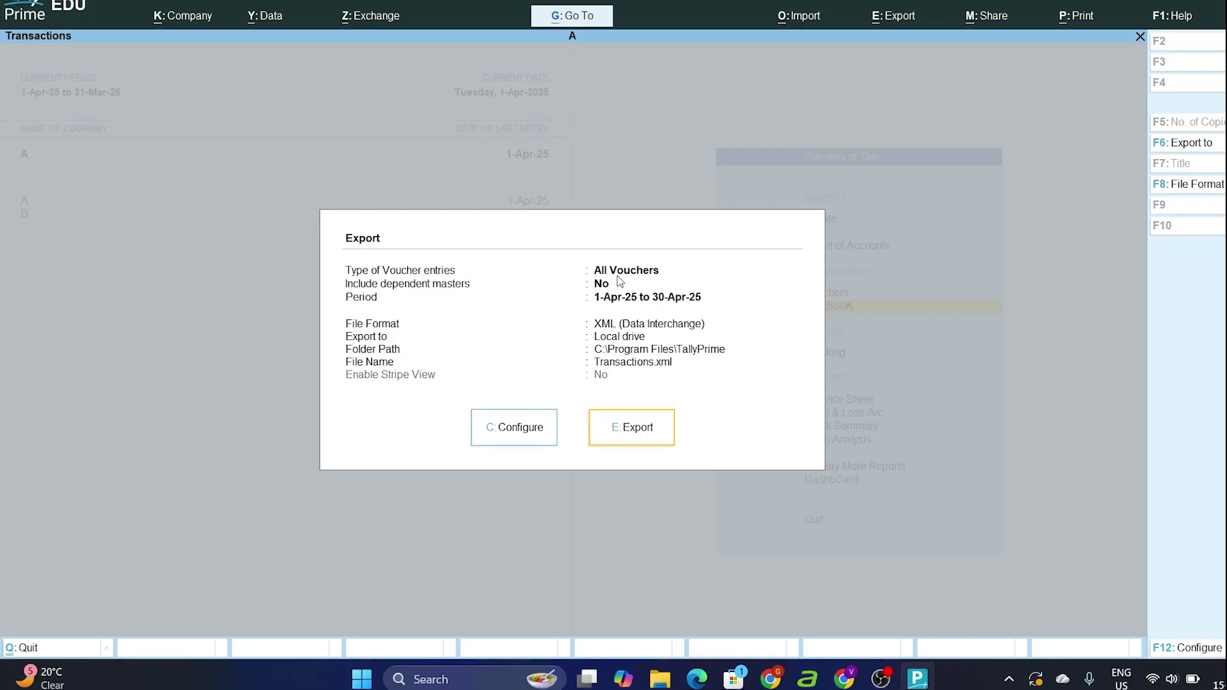
Set the file name of company A's transactions export to Transact.xml in the export configuration
click(505, 434)
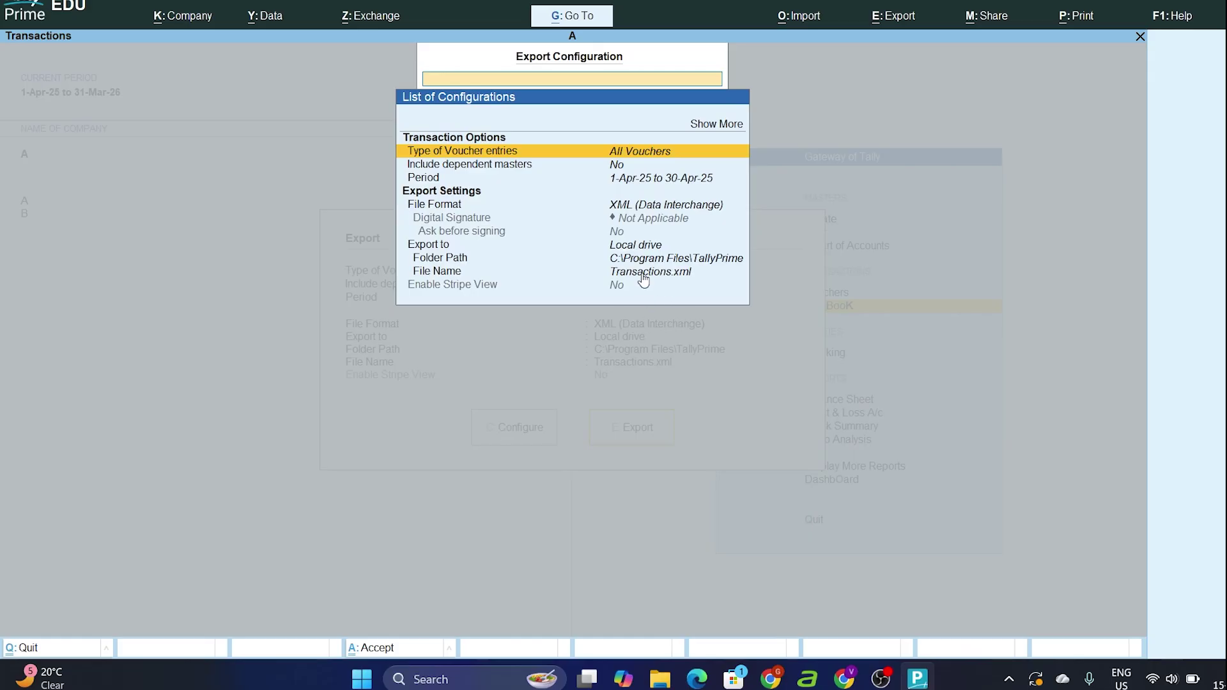
key(Down)
key(Down)
key(Down)
key(Down)
key(Down)
key(Down)
key(Down)
key(Down)
key(Down)
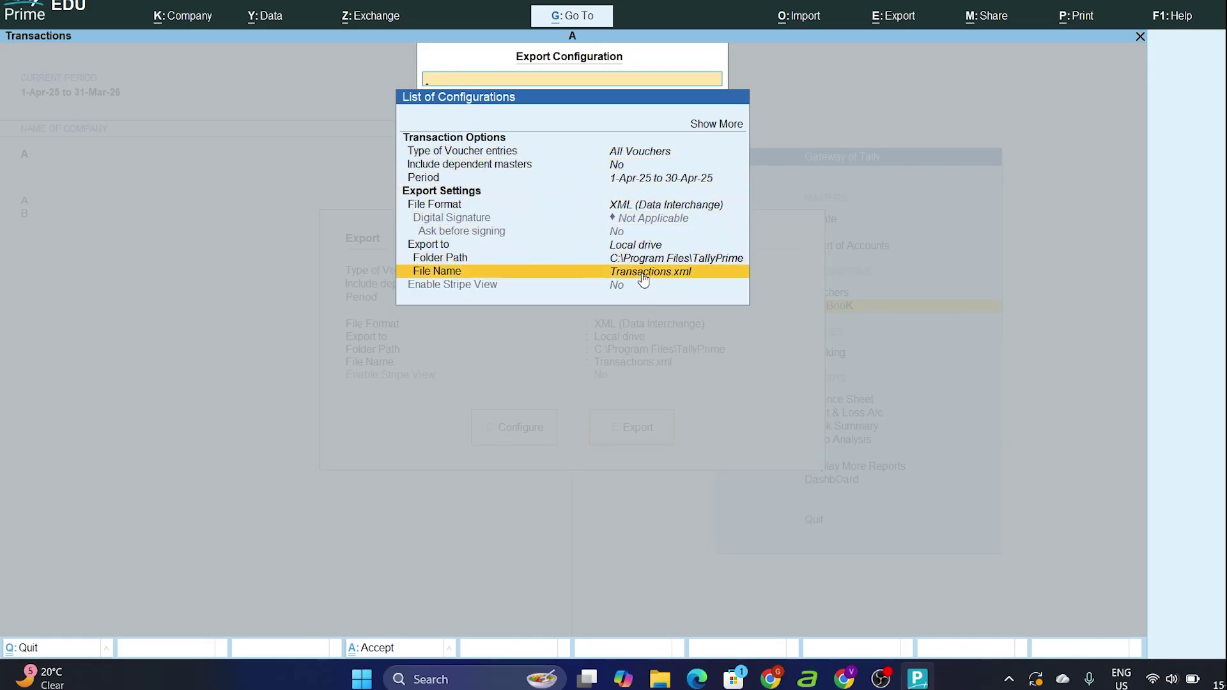
key(Return)
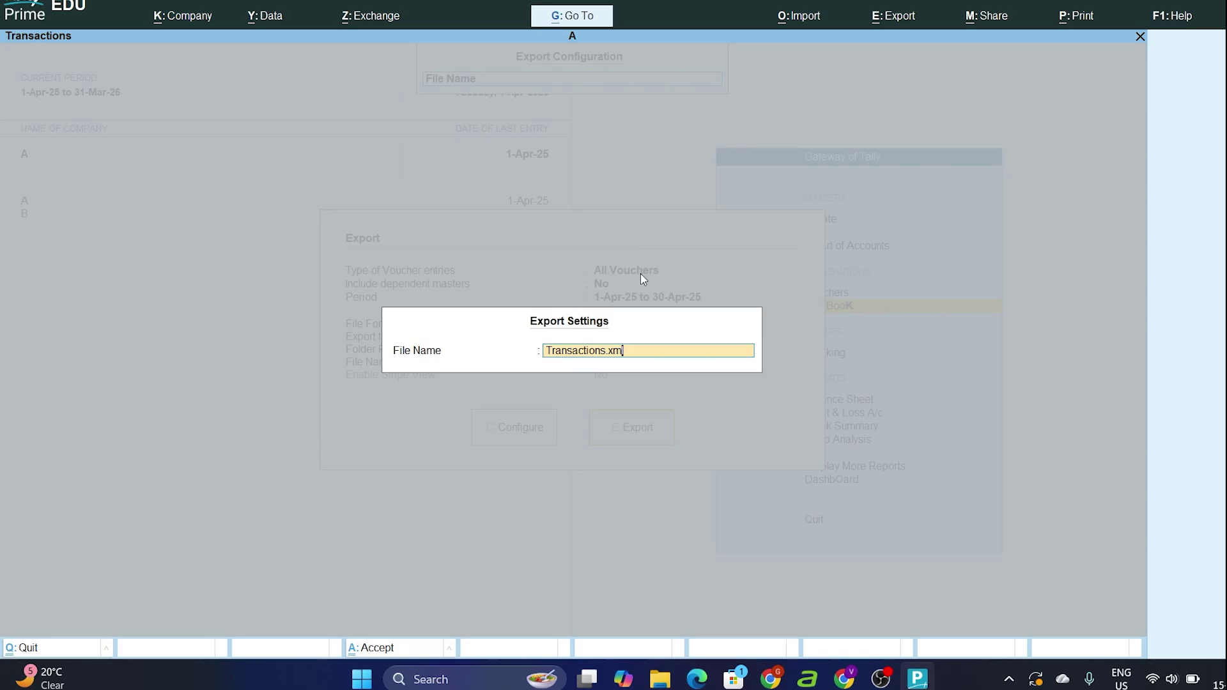
key(Left)
key(Left)
key(Left)
key(Left)
key(Left)
key(BackSpace)
key(BackSpace)
key(Delete)
key(BackSpace)
key(Return)
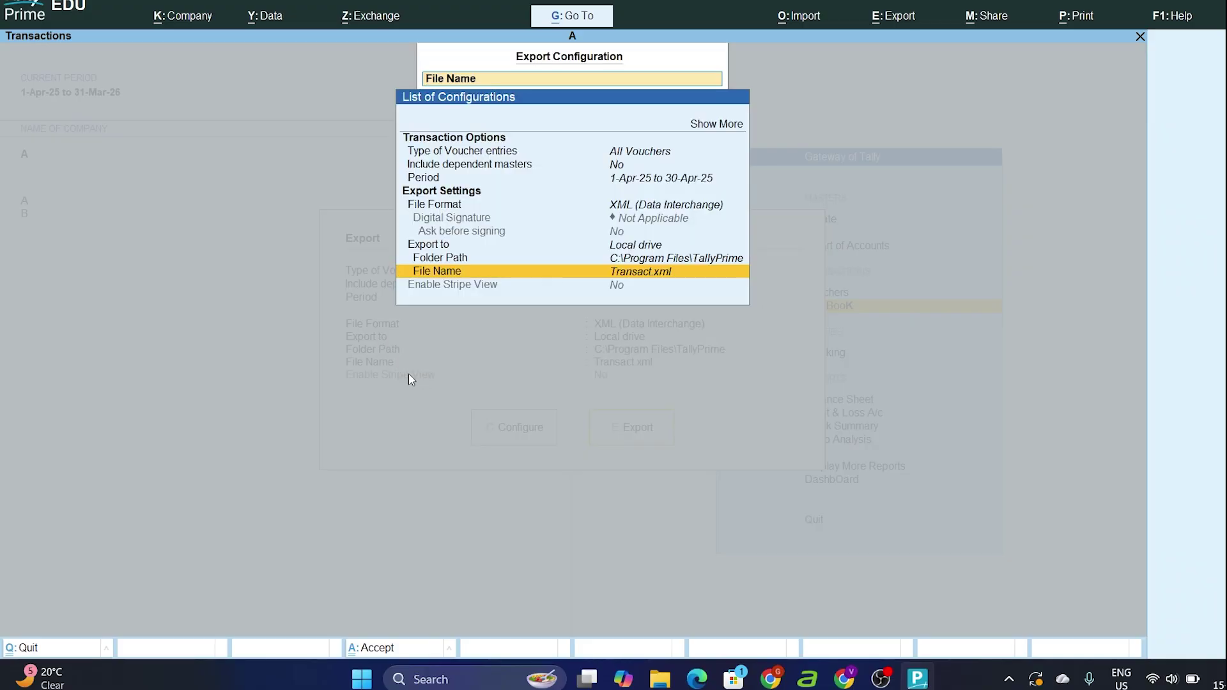
key(ctrl+a)
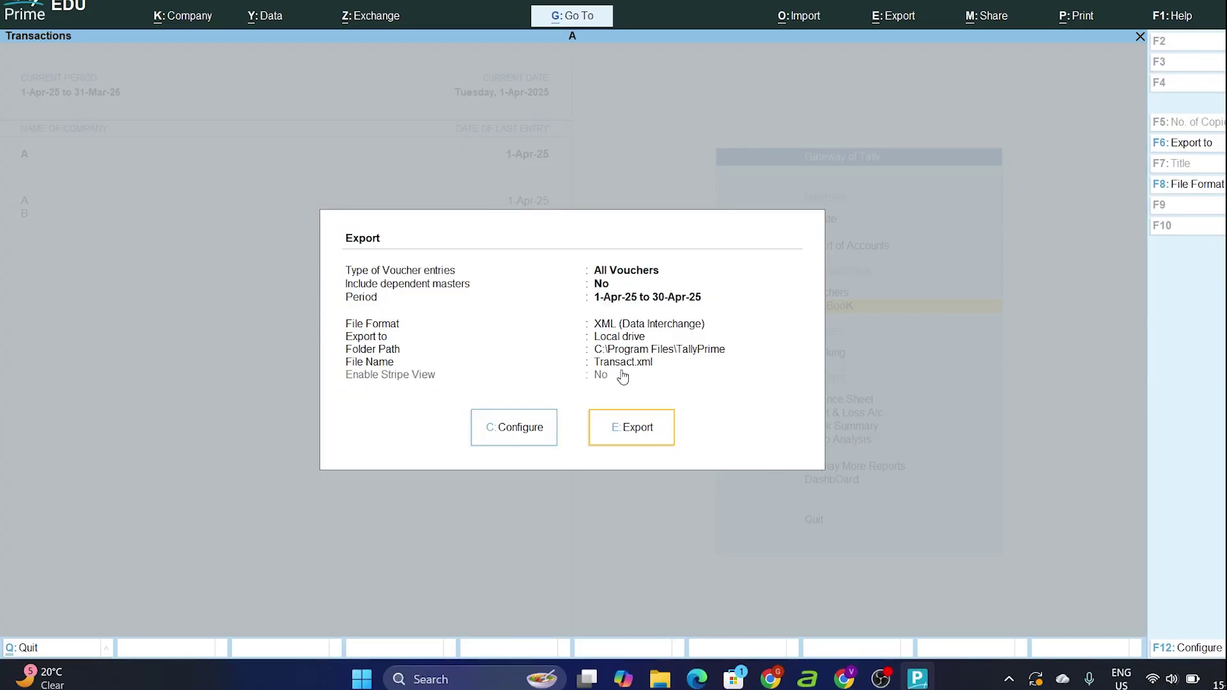
Export company A's transactions to XML and check the TallyPrime program folder for the Transact file
click(629, 433)
key(alt+Tab)
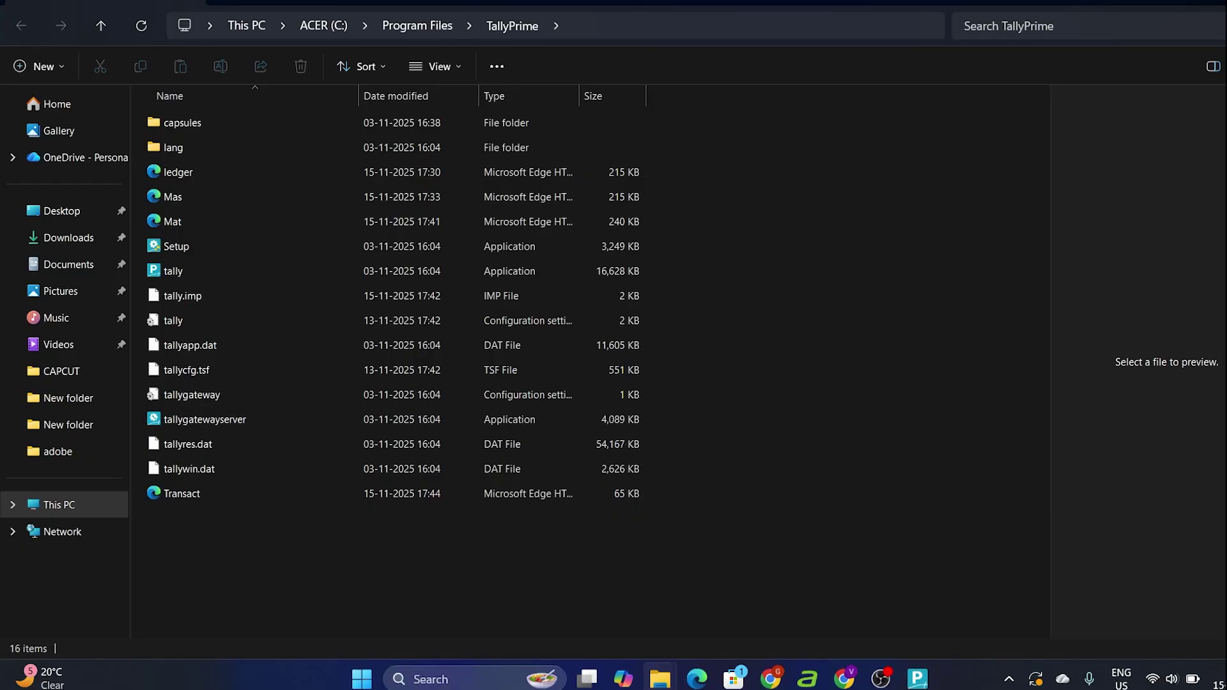
key(alt+Tab)
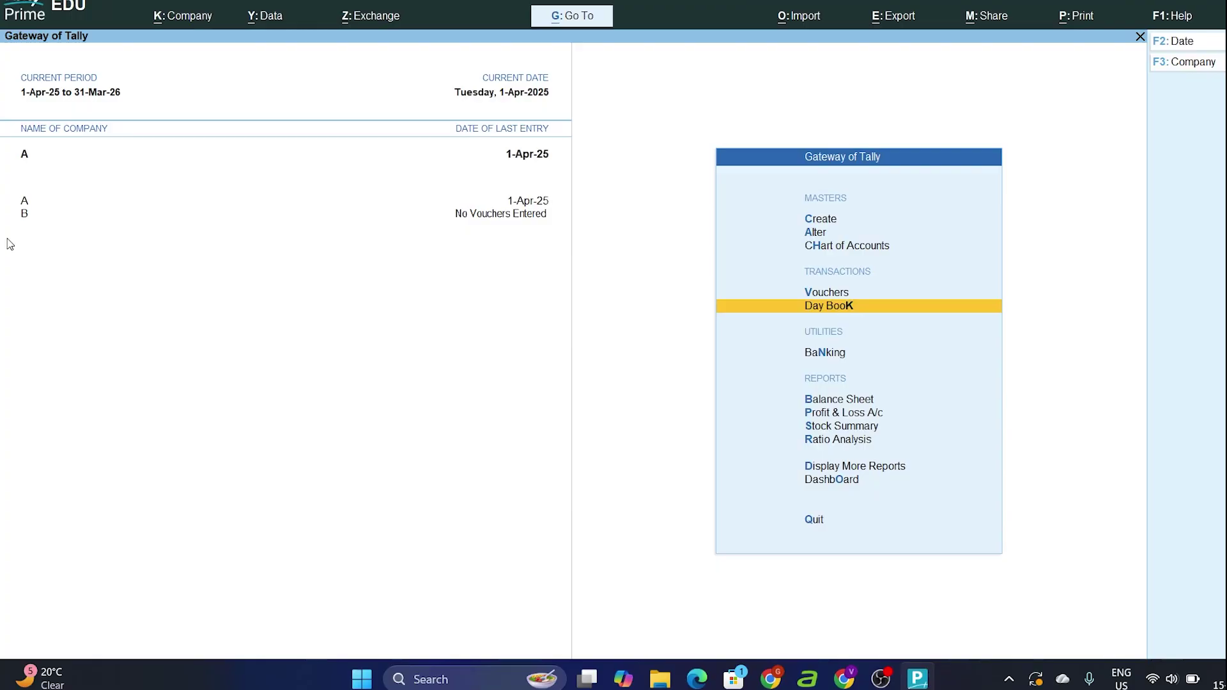
Make B the active company and start a Transactions import with the XML (Data Interchange) file format
click(25, 221)
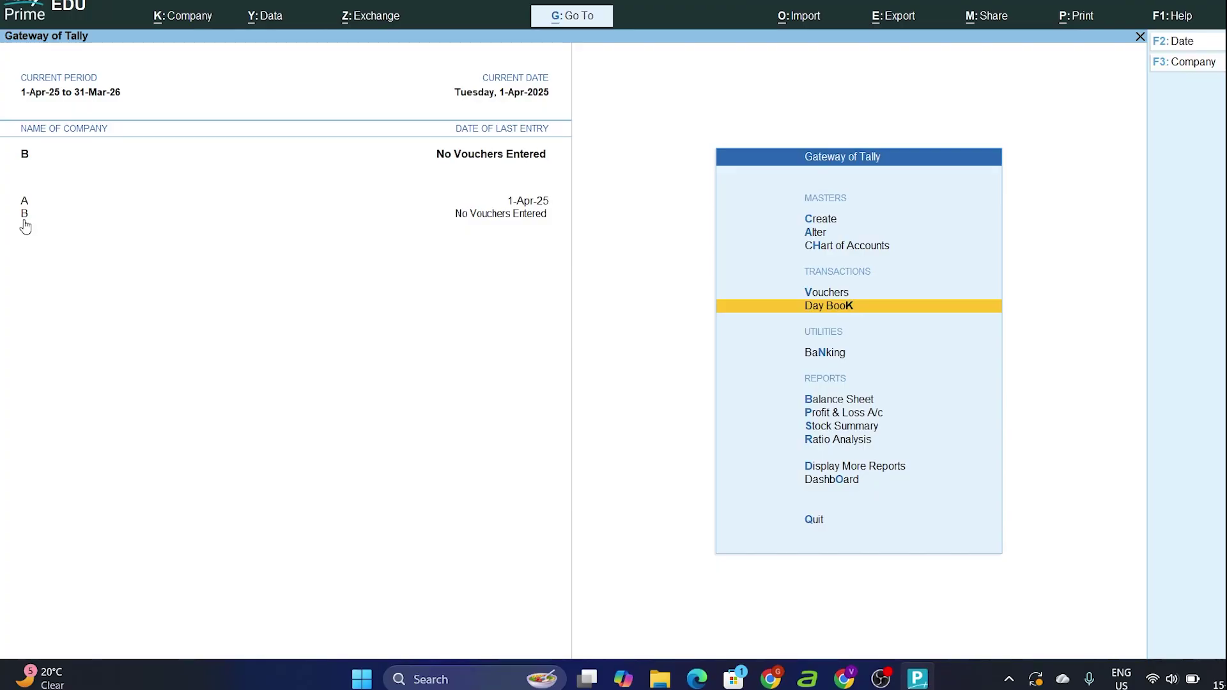
click(794, 20)
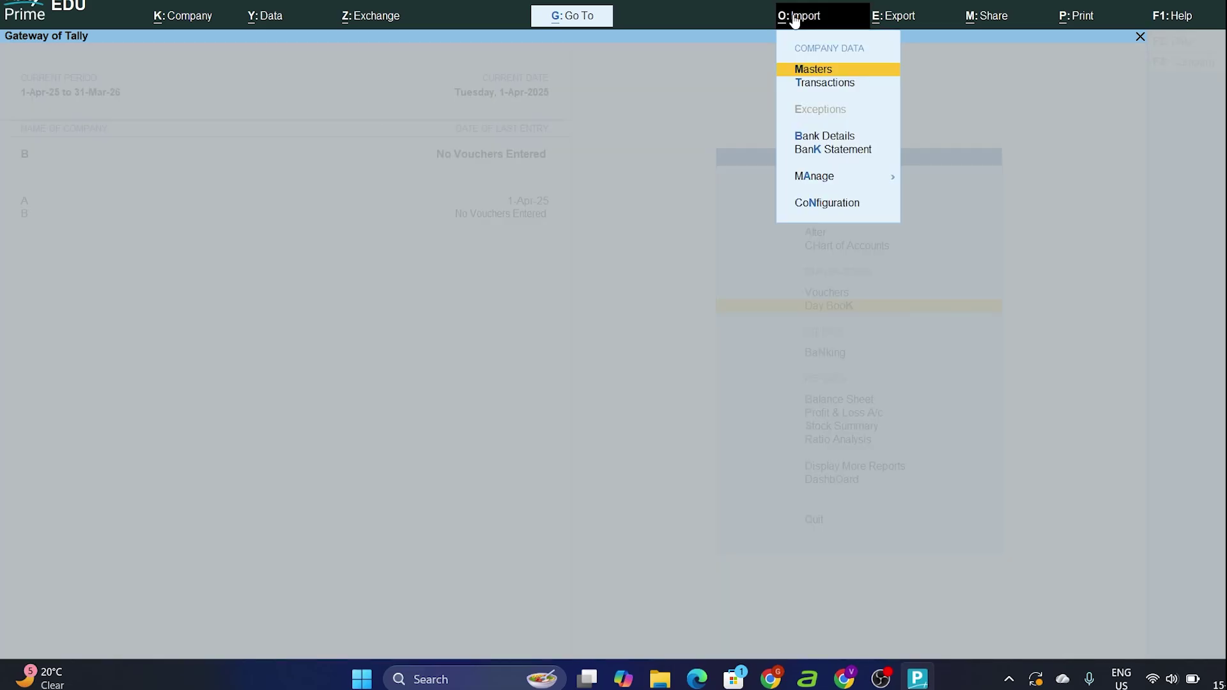
click(810, 84)
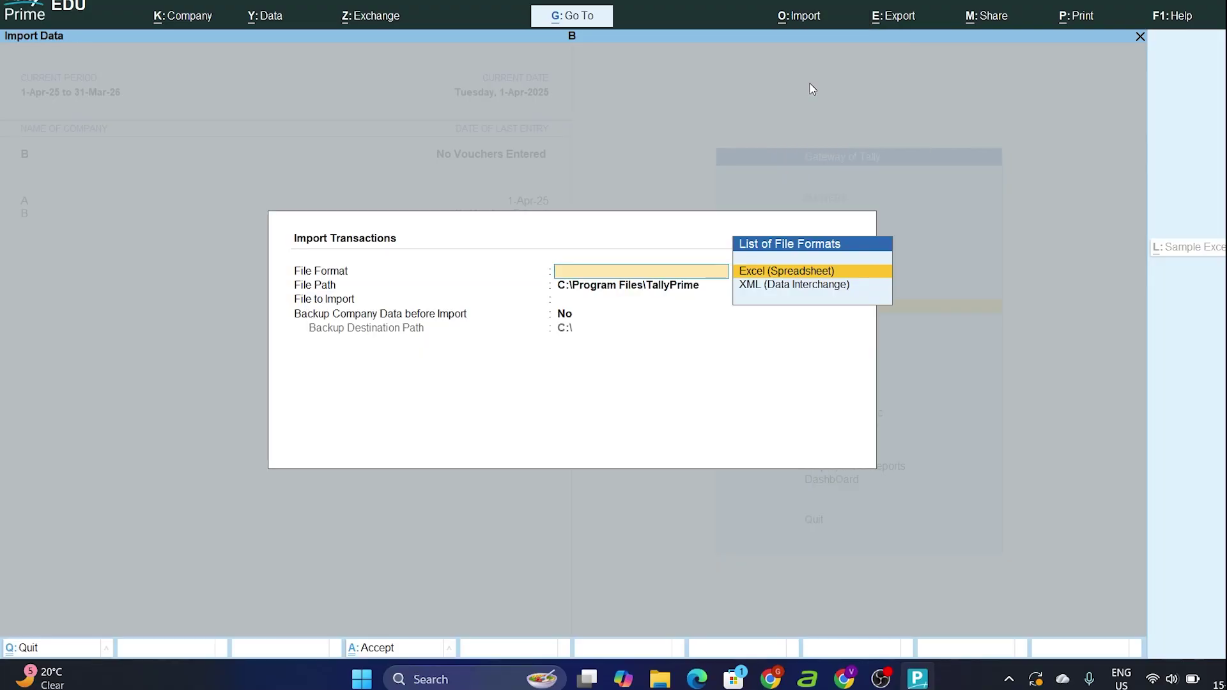
key(Down)
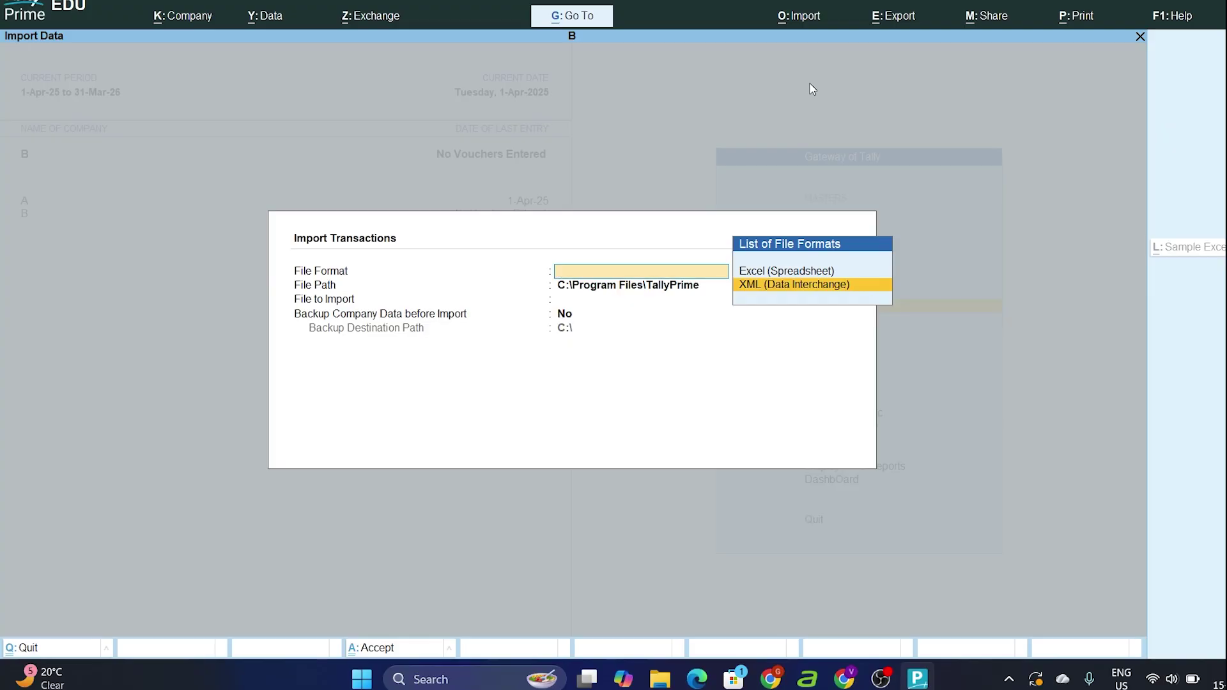
key(Return)
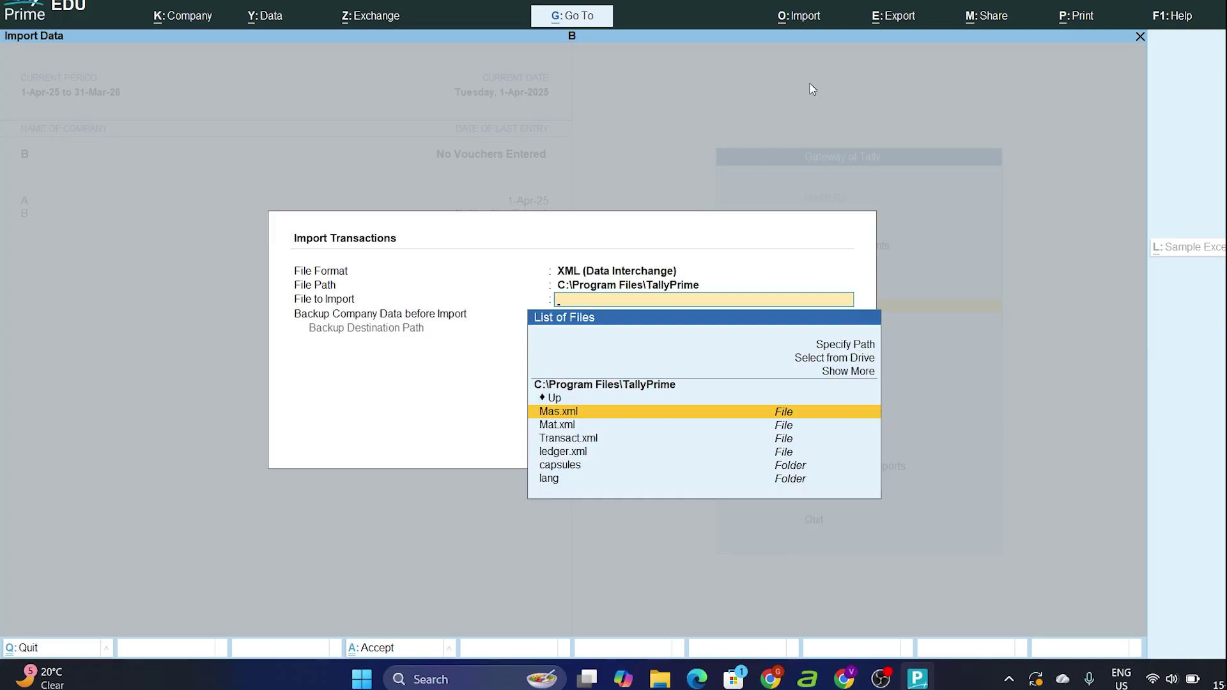
Import Transact.xml from C:\Program Files\TallyPrime into company B without backing up the company data
key(Down)
key(Down)
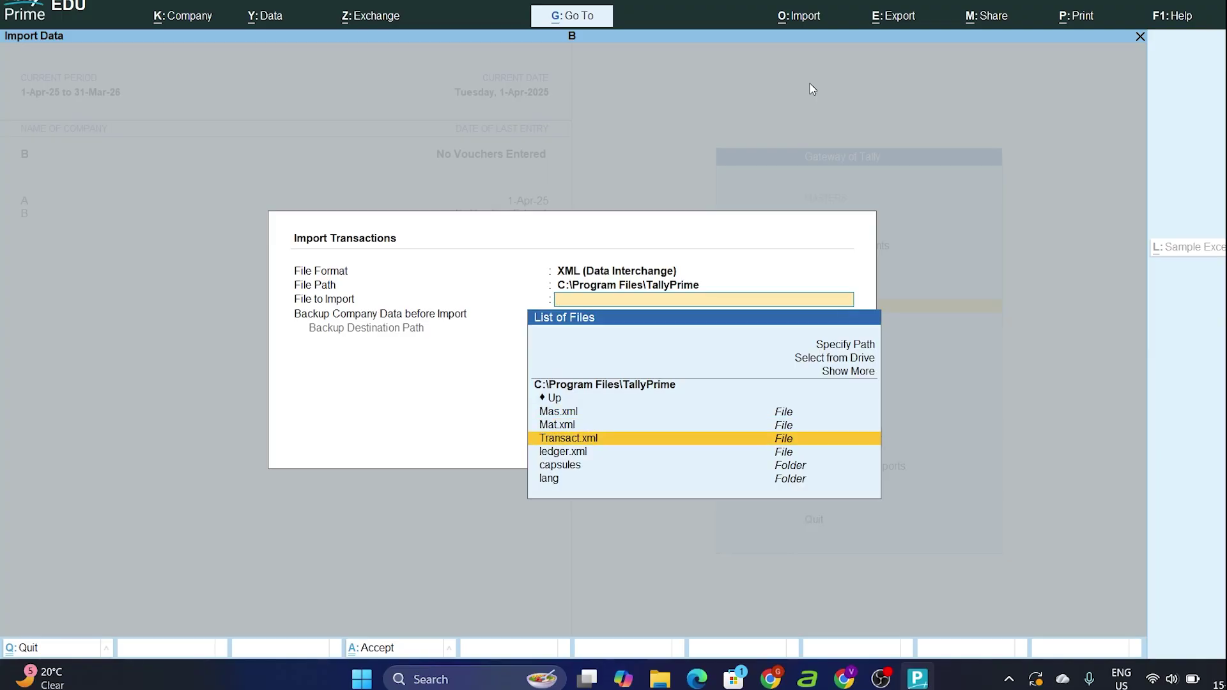
key(Return)
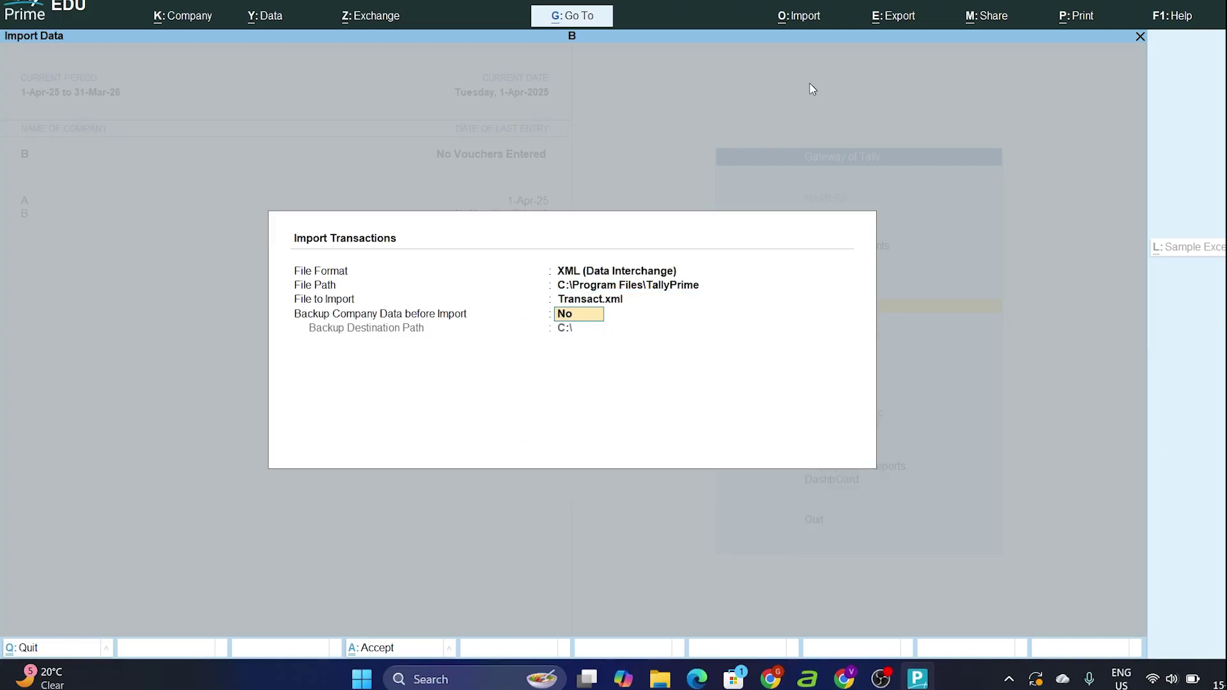
key(Return)
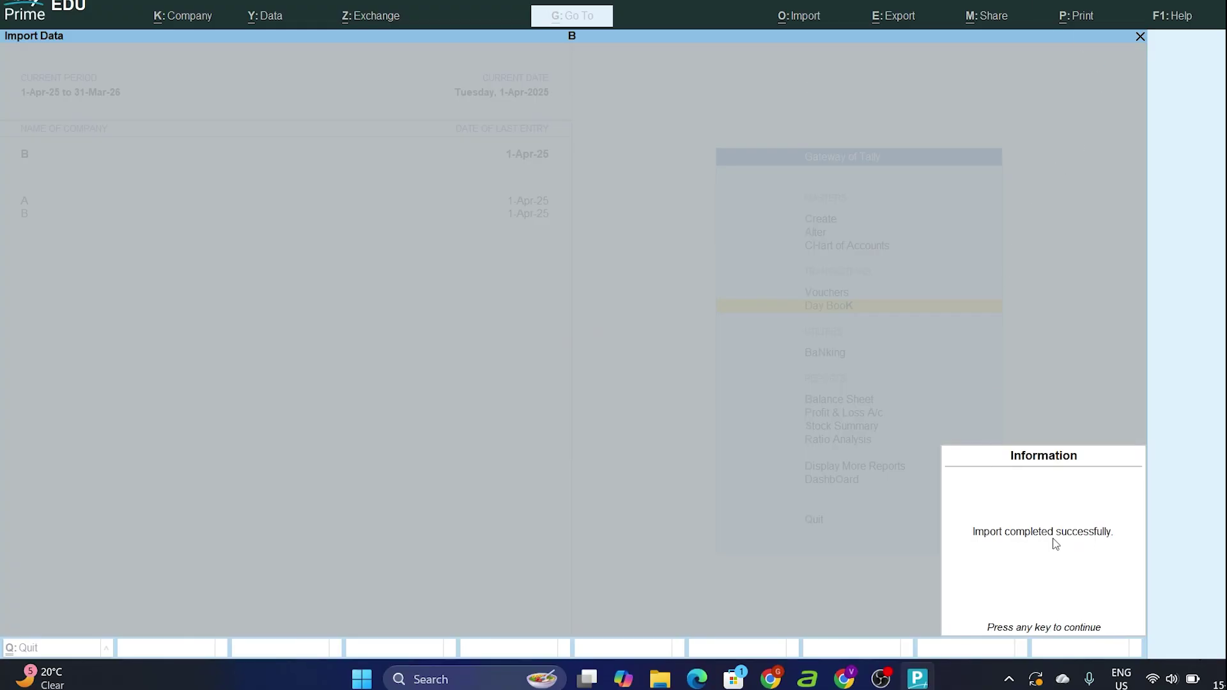
click(1020, 543)
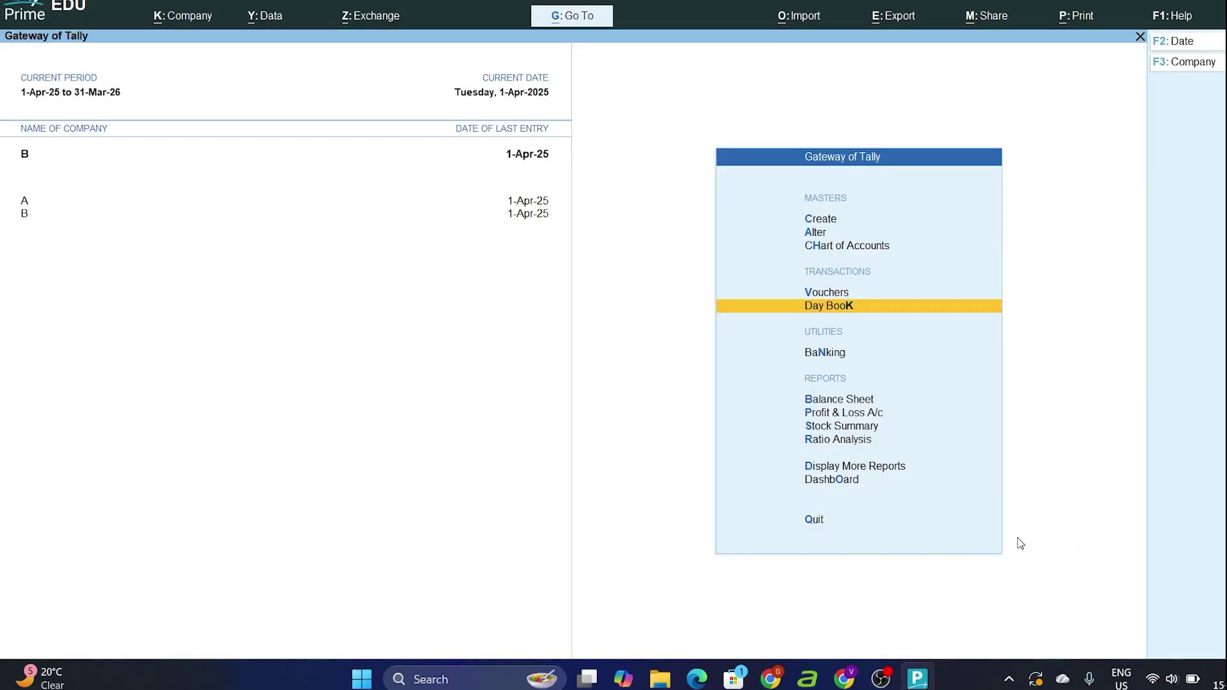
Review the imported vouchers in company B's Day Book and return to the Gateway of Tally
key(Return)
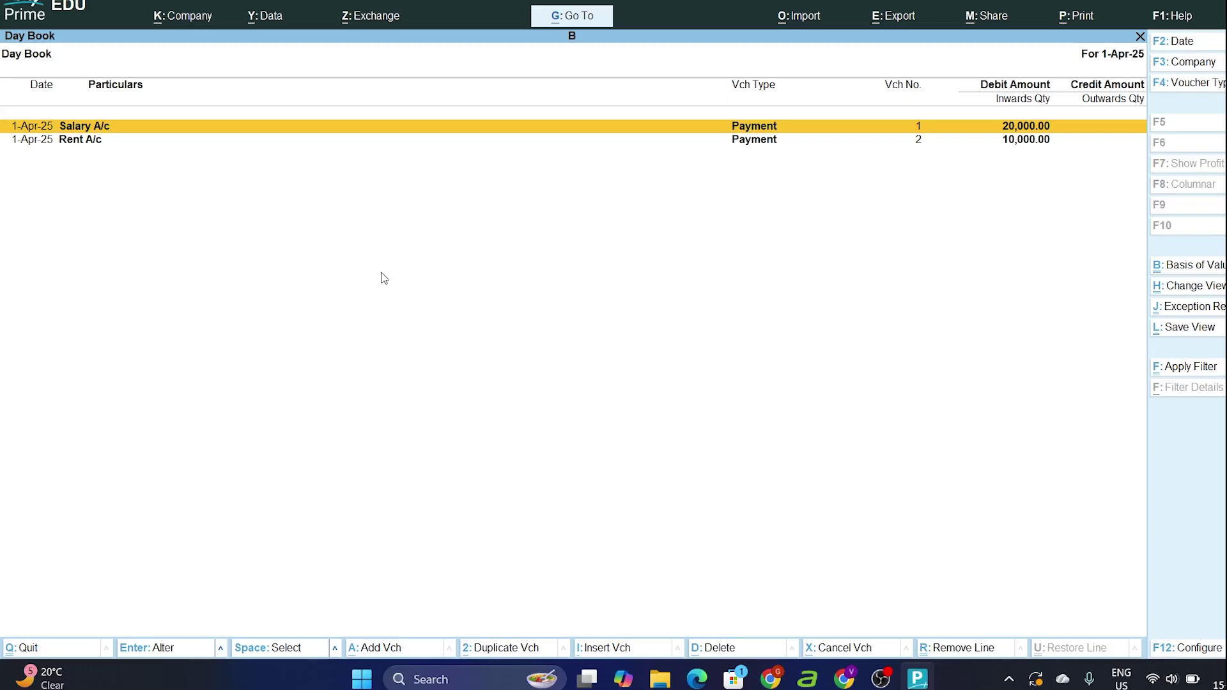
key(Escape)
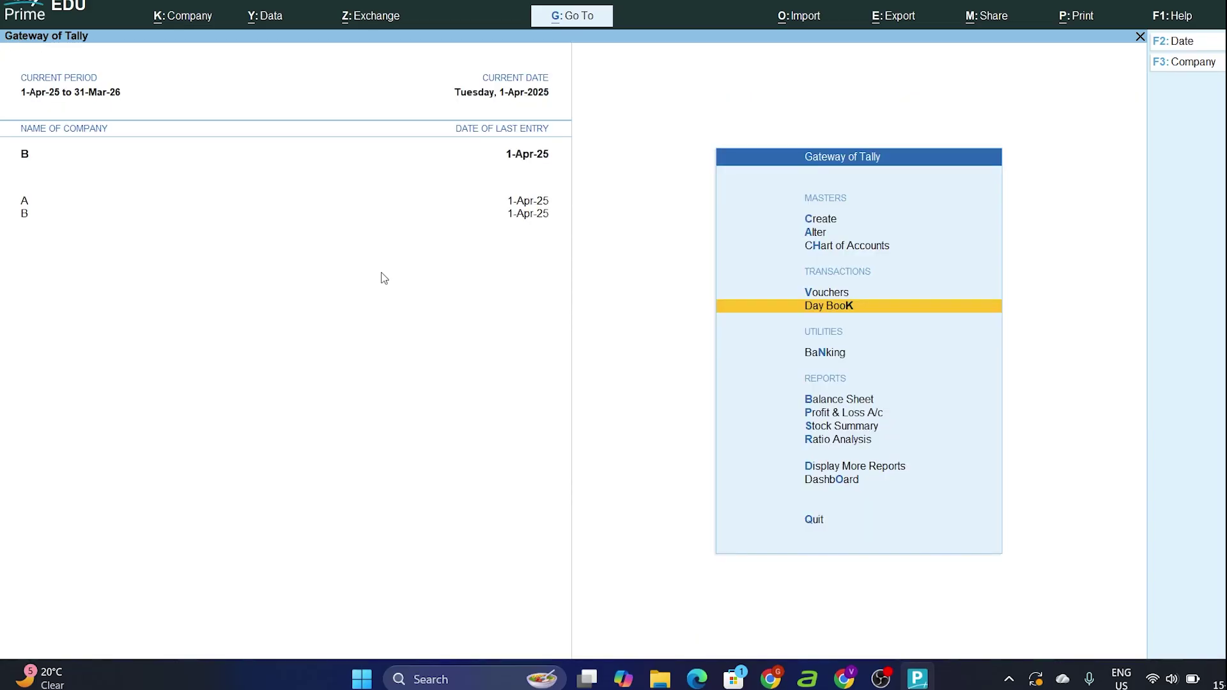